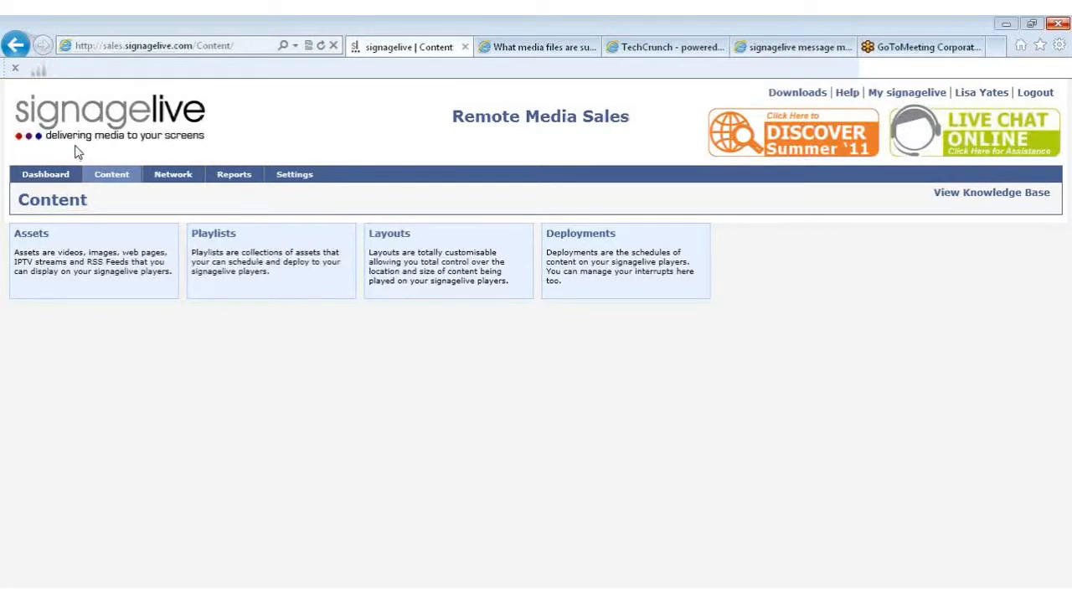
# Open the Add Assets window for uploading media from the Content section
pyautogui.moveTo(122, 175)
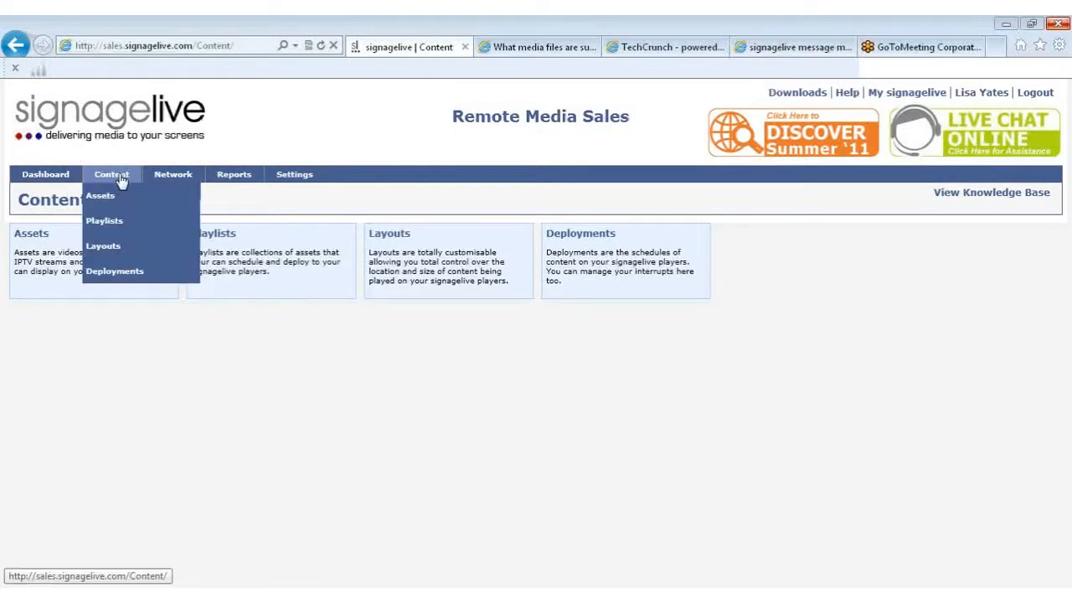
pyautogui.moveTo(122, 198)
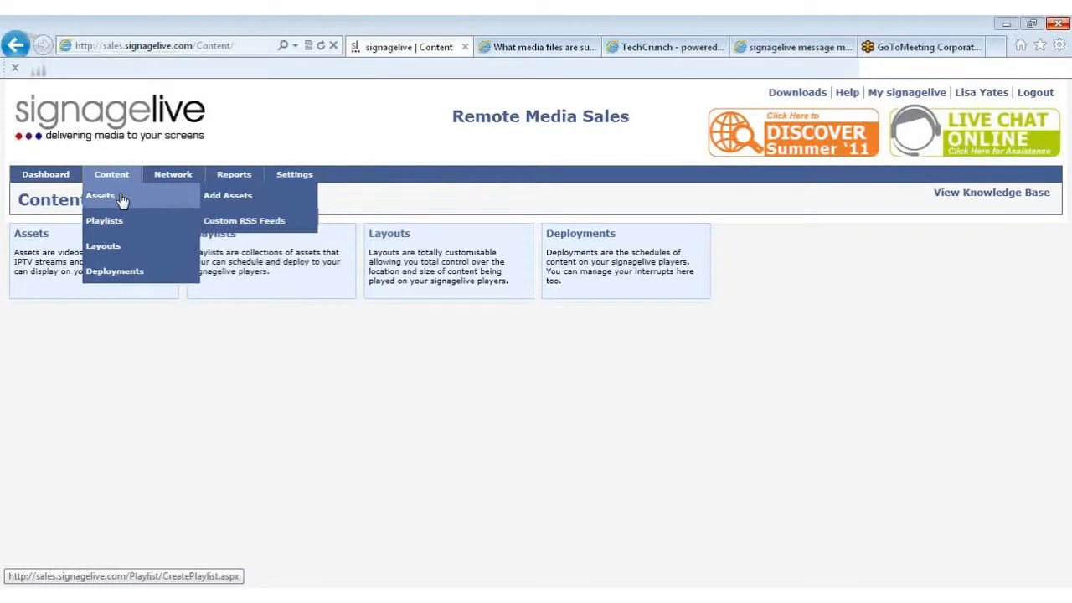
pyautogui.click(222, 198)
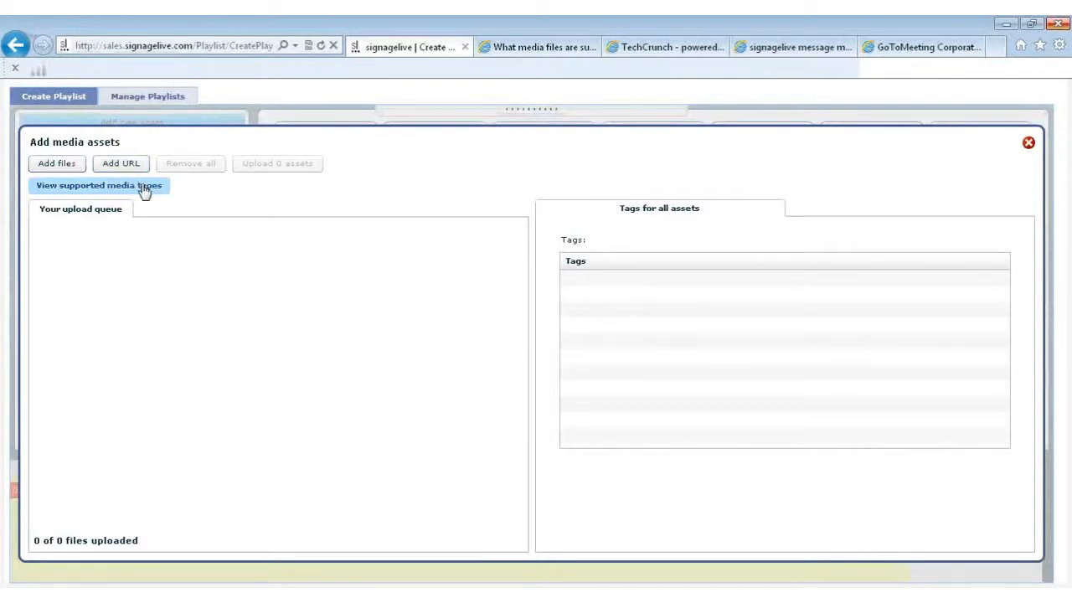
# Review the supported media file types in the open help article and return to the media asset upload window
pyautogui.click(498, 48)
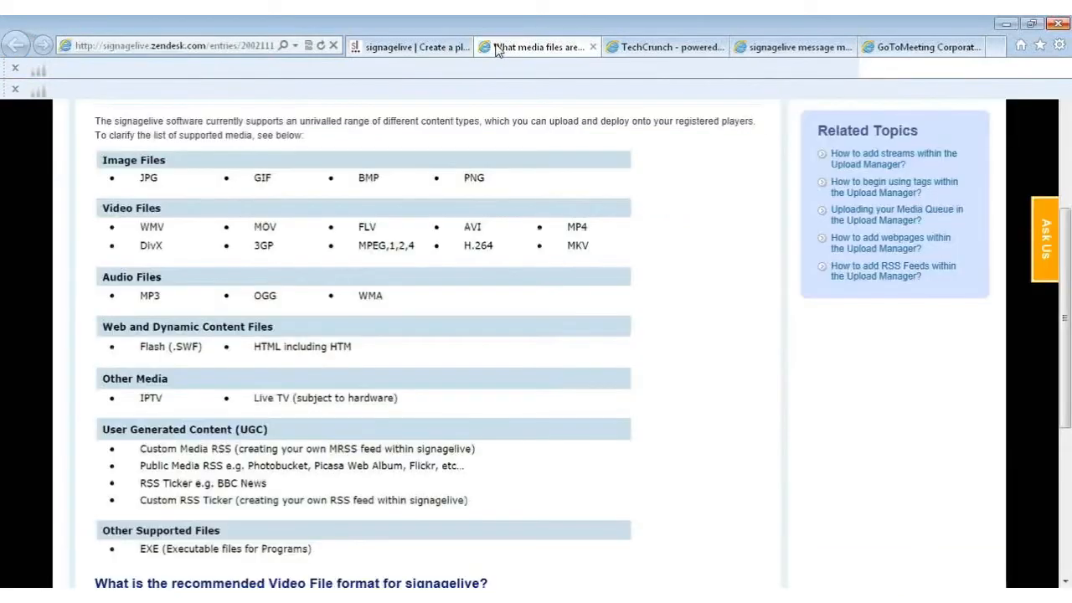
pyautogui.moveTo(1067, 337)
pyautogui.mouseDown()
pyautogui.moveTo(1064, 308)
pyautogui.moveTo(1066, 353)
pyautogui.mouseUp()
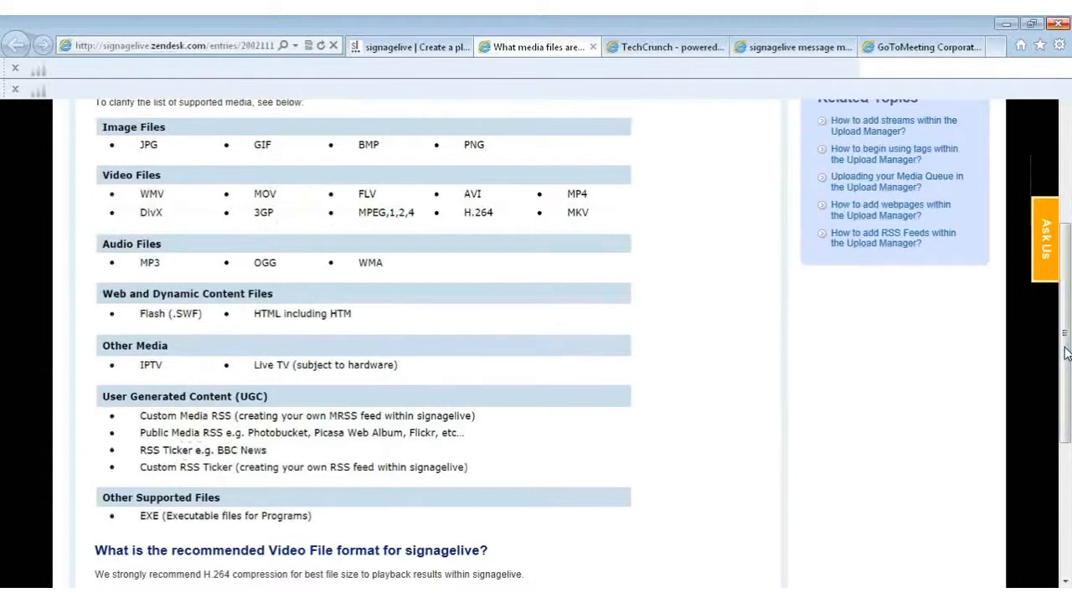
pyautogui.click(419, 47)
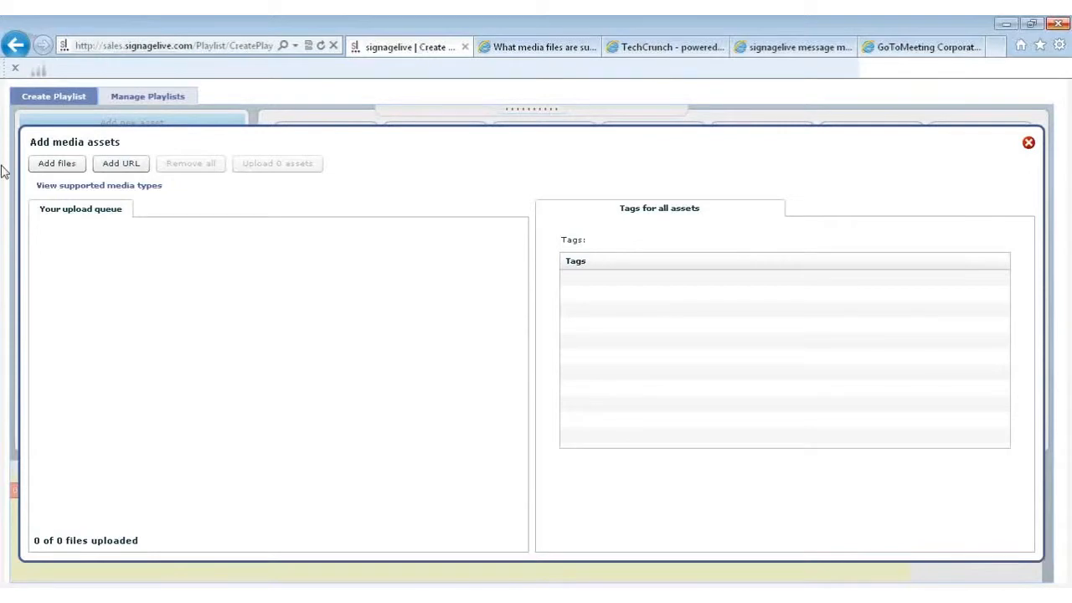
# Add the ten image files from advantech_box through boise-state in the icons folder to the upload queue
pyautogui.click(56, 164)
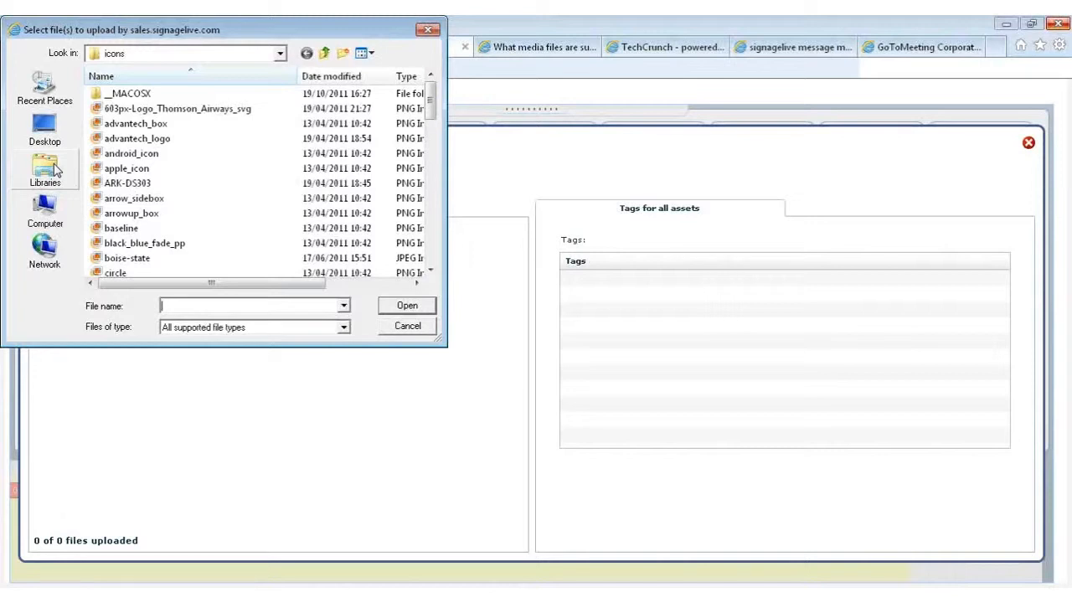
pyautogui.click(164, 126)
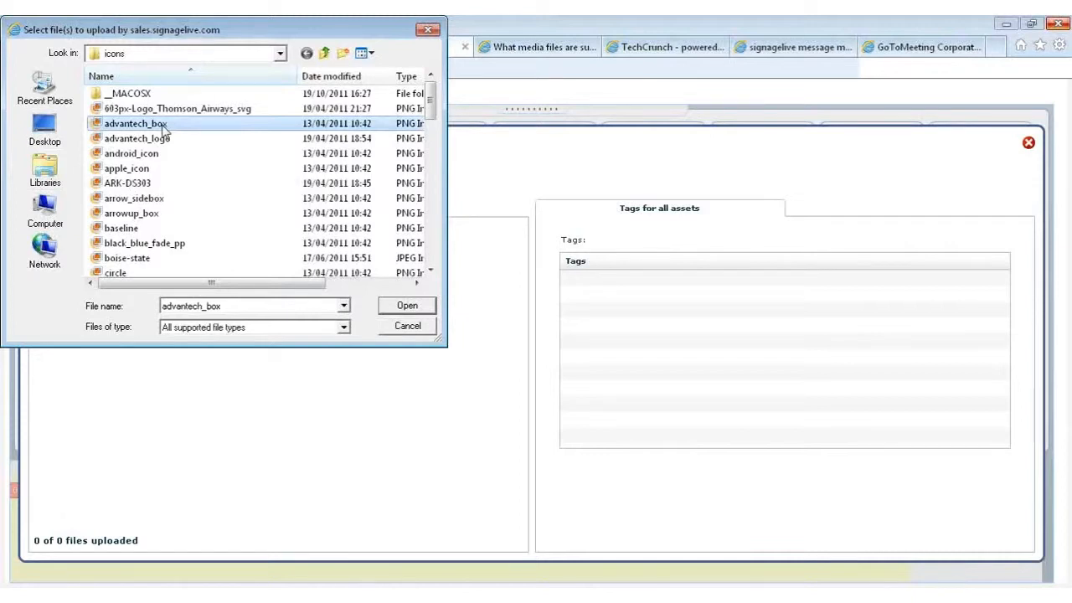
pyautogui.hotkey('shift', 'Down')
pyautogui.hotkey('shift', 'Down')
pyautogui.hotkey('shift', 'Down')
pyautogui.hotkey('shift', 'Down')
pyautogui.hotkey('shift', 'Down')
pyautogui.hotkey('shift', 'Down')
pyautogui.hotkey('shift', 'Down')
pyautogui.hotkey('shift', 'Down')
pyautogui.hotkey('shift', 'Down')
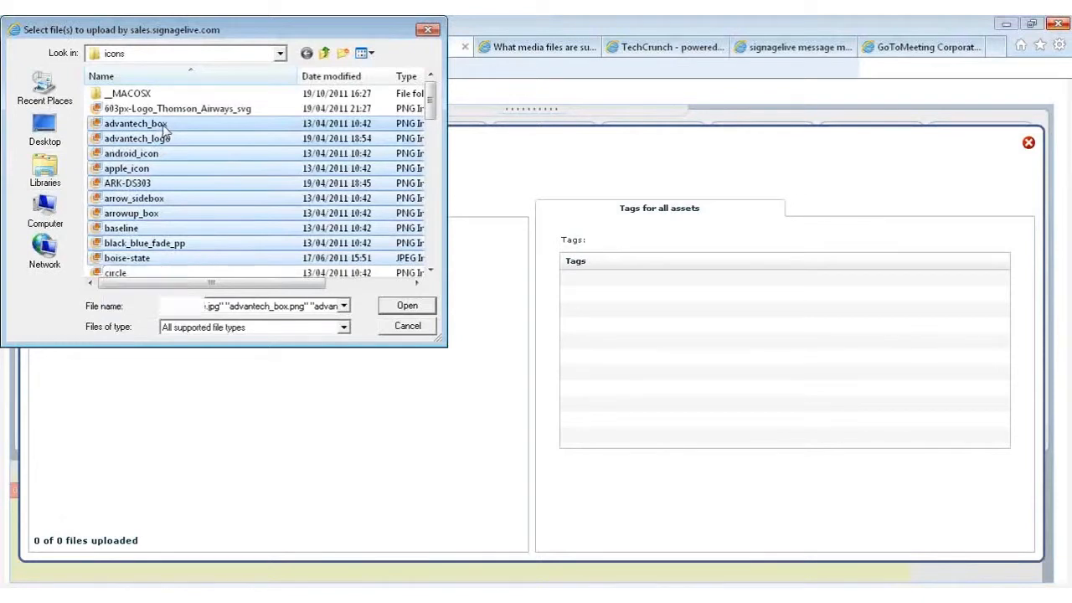
pyautogui.click(407, 306)
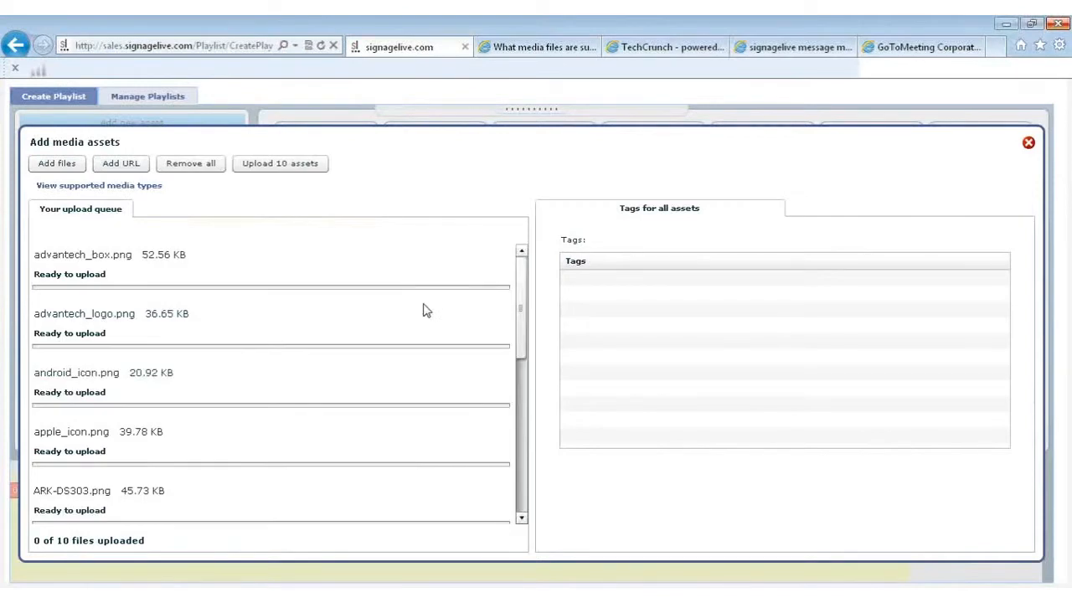
# Add the tag "webinar" to all assets in the upload queue
pyautogui.moveTo(524, 313); pyautogui.dragTo(529, 290)
pyautogui.click(651, 283)
pyautogui.write('webinar')
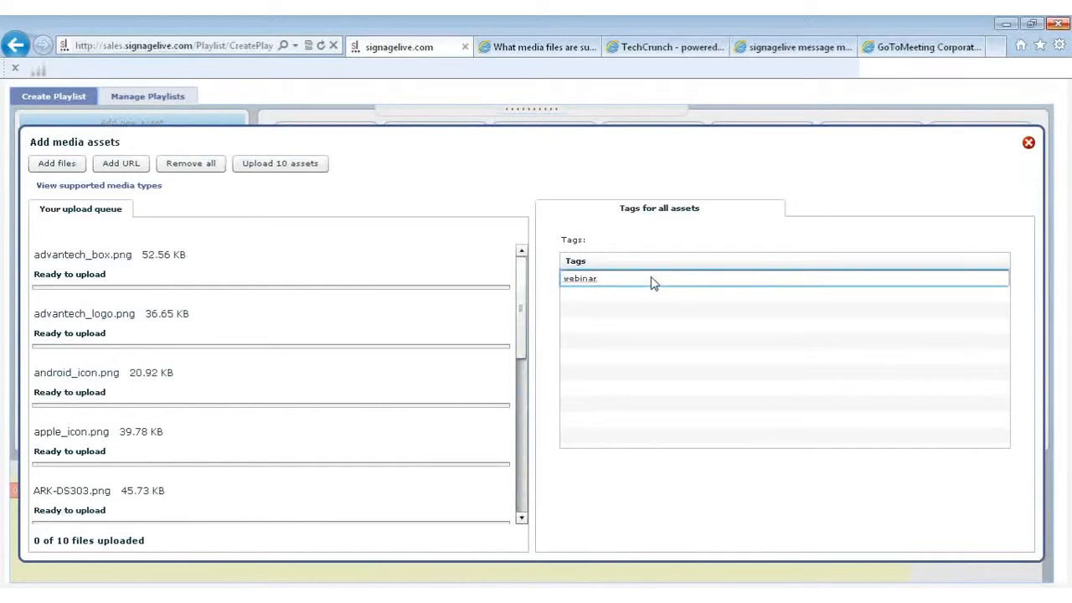
# Add the individual tag "advantech" to advantech_box.png
pyautogui.click(423, 263)
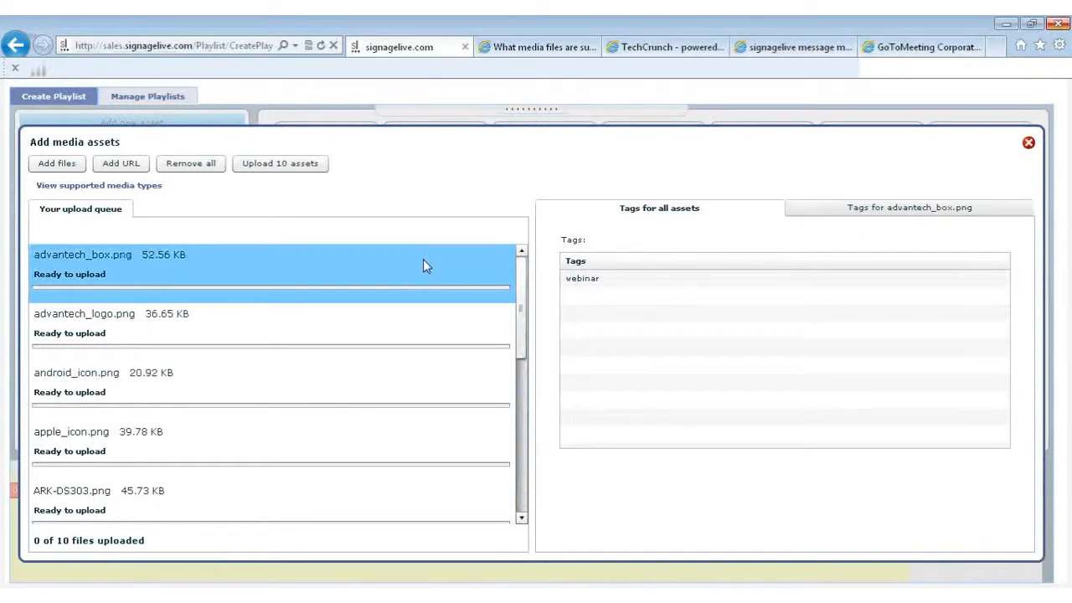
pyautogui.click(811, 211)
pyautogui.click(613, 306)
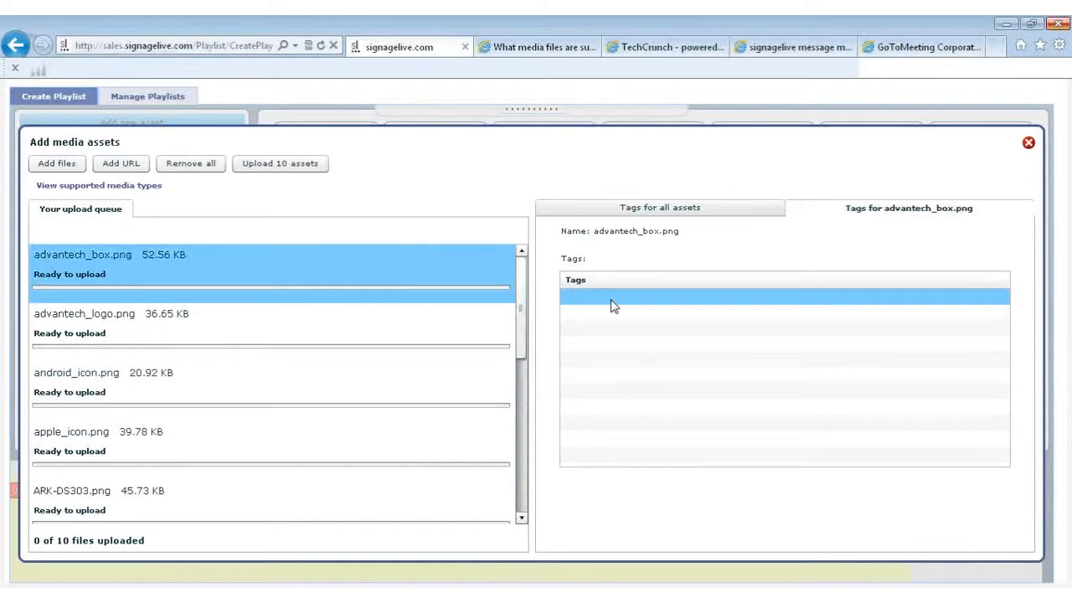
pyautogui.click(611, 297)
pyautogui.write('adv')
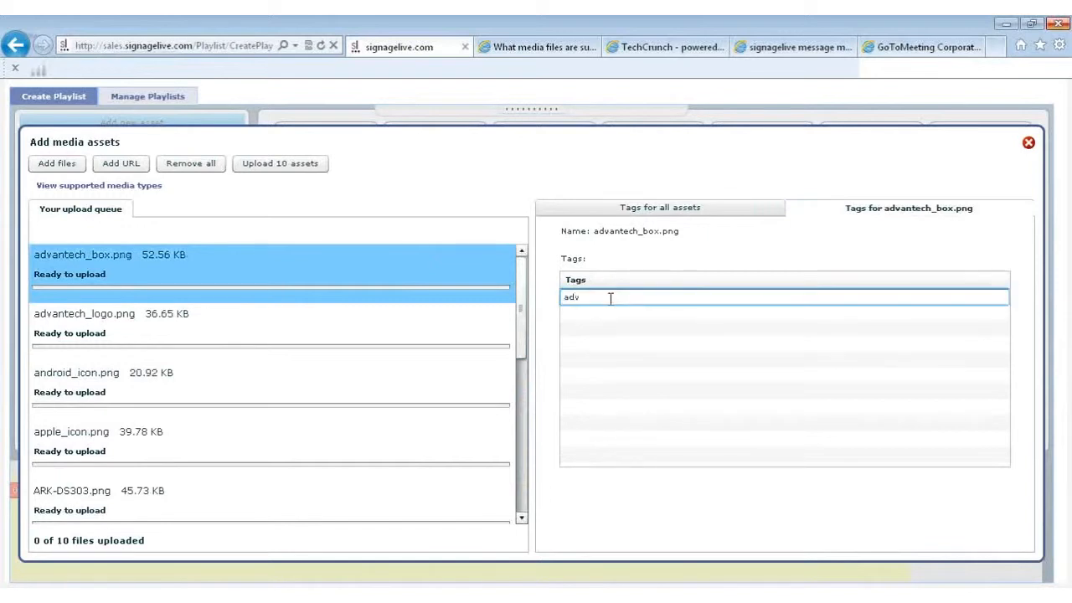
pyautogui.write('antech')
pyautogui.click(109, 172)
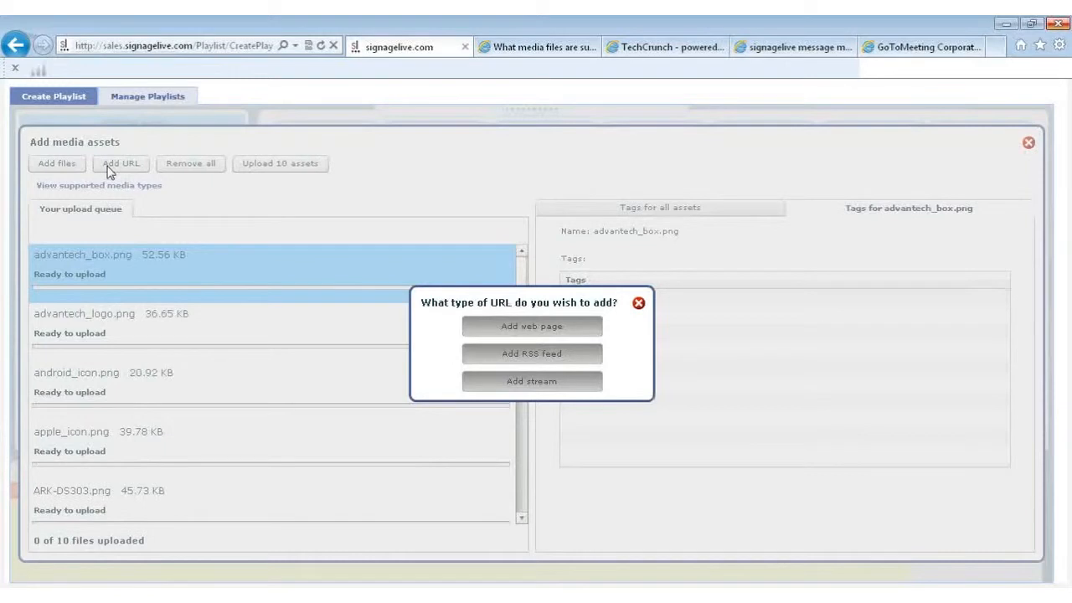
pyautogui.click(499, 332)
pyautogui.click(500, 312)
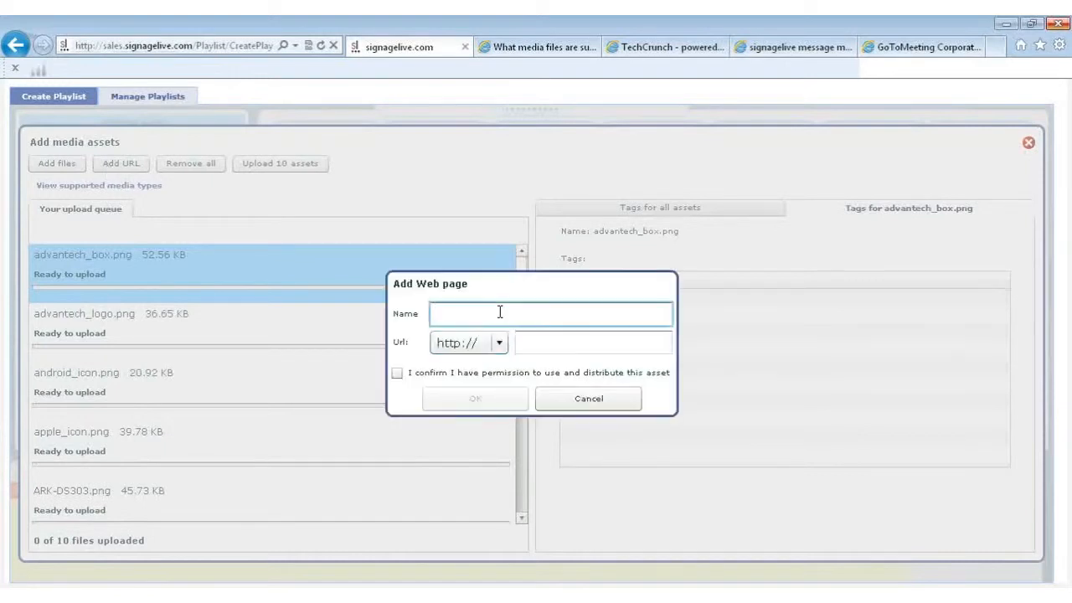
pyautogui.write('signagelive')
pyautogui.click(522, 341)
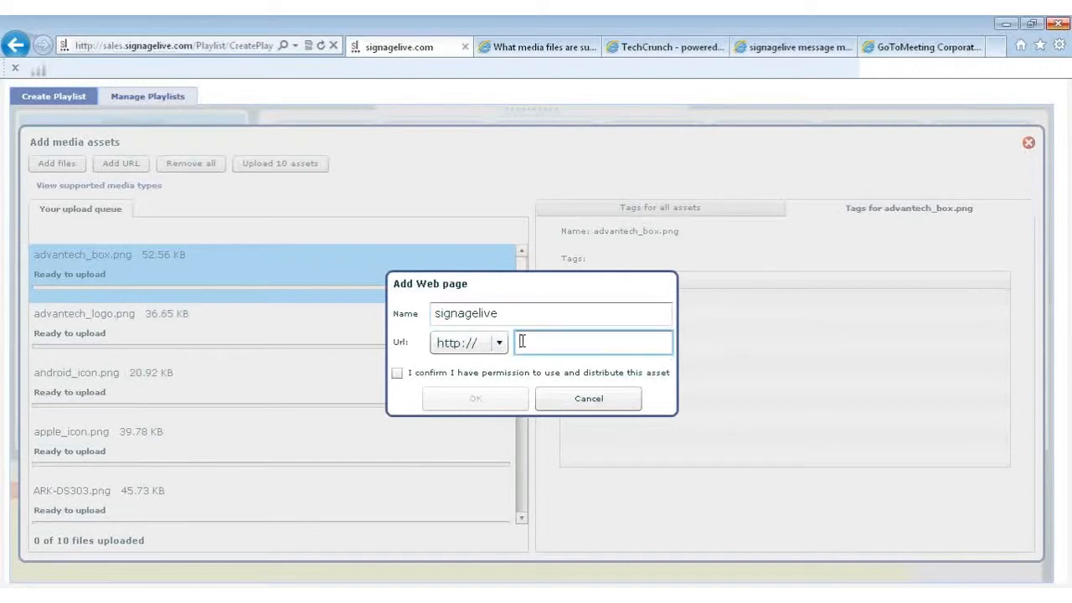
pyautogui.write('www.signagelive')
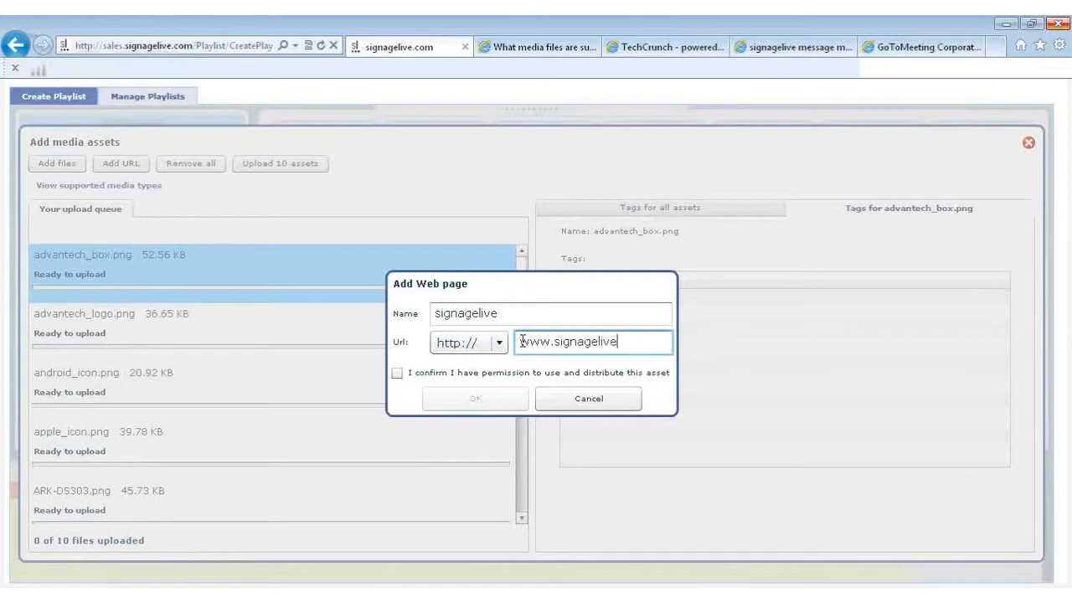
pyautogui.write('.com')
pyautogui.click(398, 373)
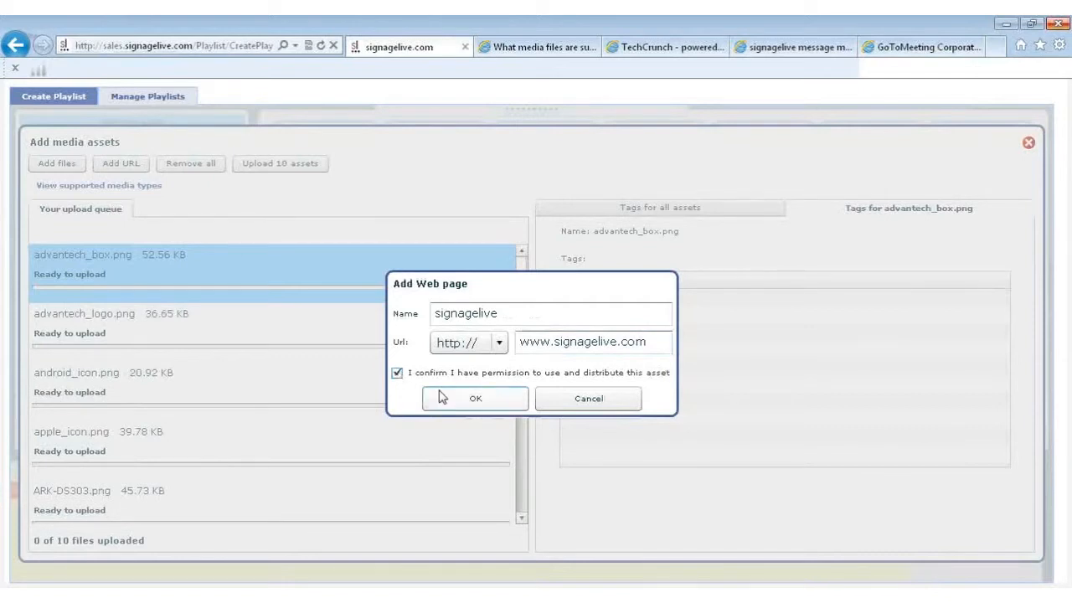
pyautogui.click(499, 399)
pyautogui.moveTo(528, 342); pyautogui.dragTo(533, 501)
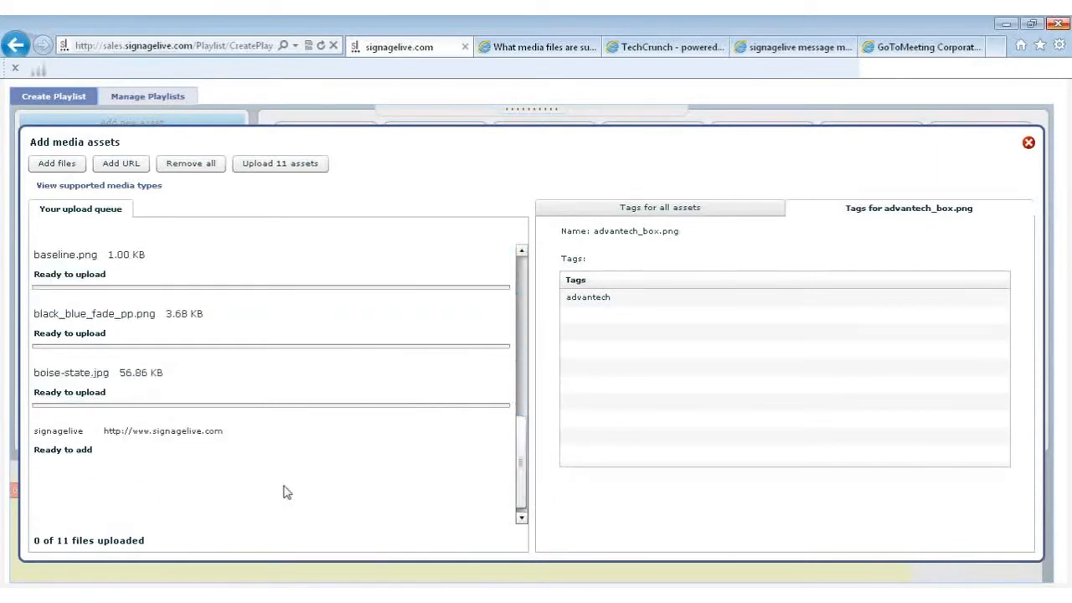
pyautogui.click(153, 452)
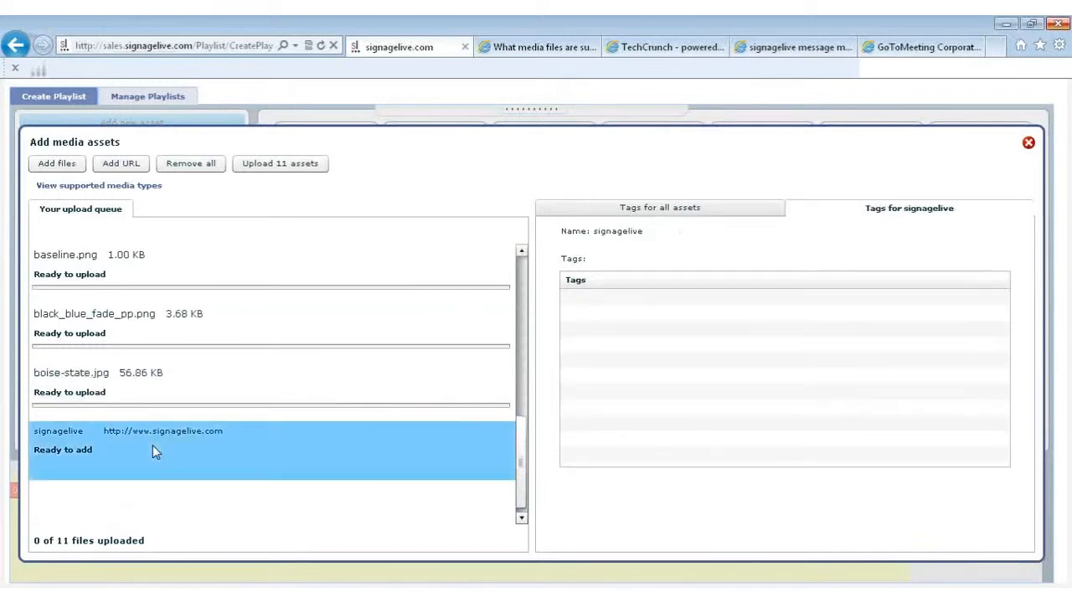
# Start adding an RSS feed and name it "Tech Crunch"
pyautogui.click(137, 170)
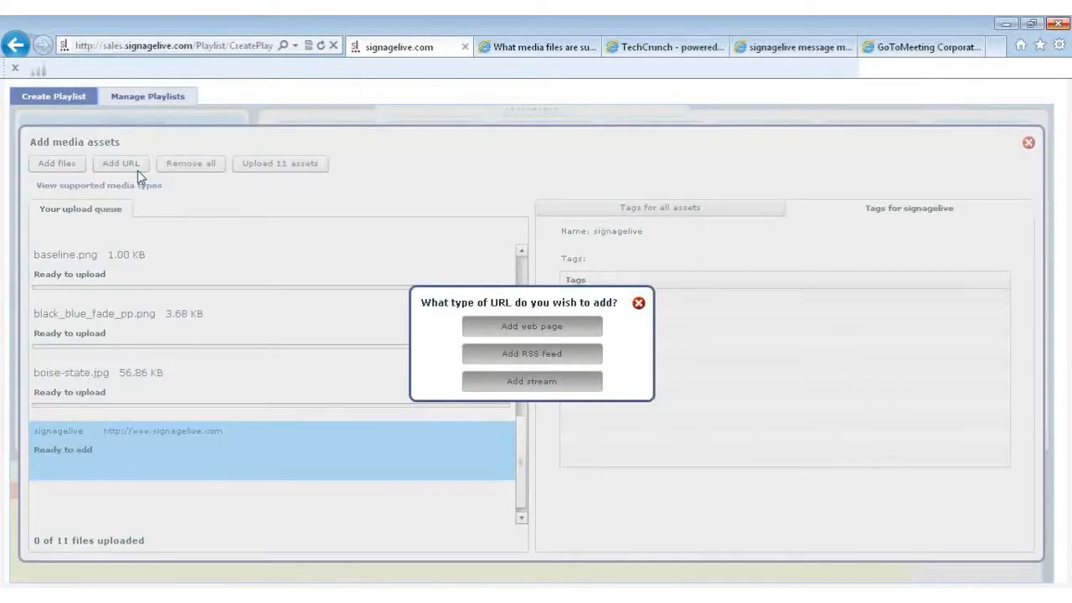
pyautogui.click(533, 350)
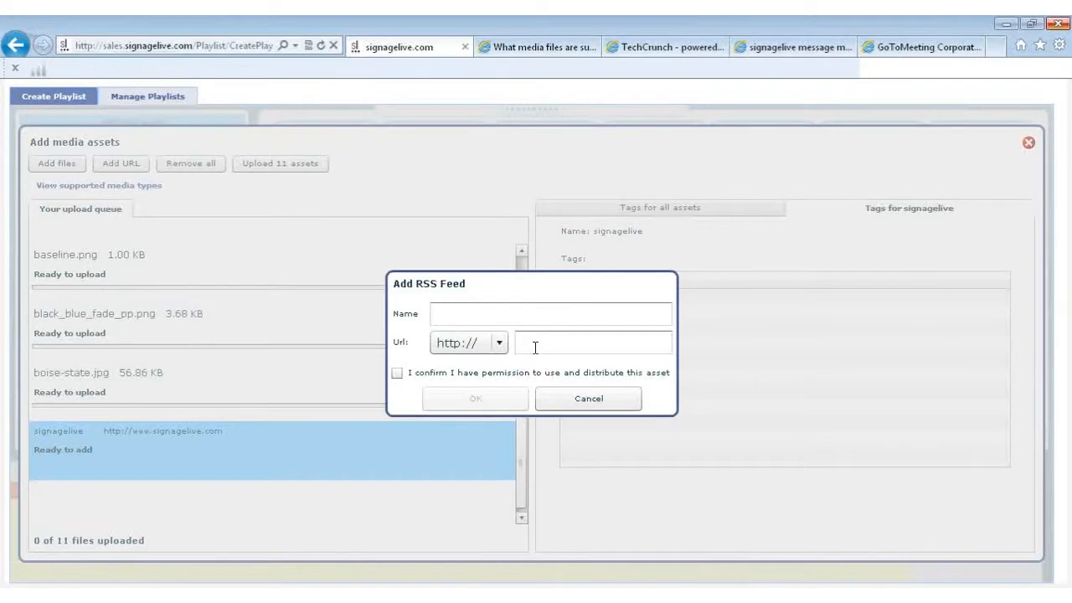
pyautogui.click(493, 310)
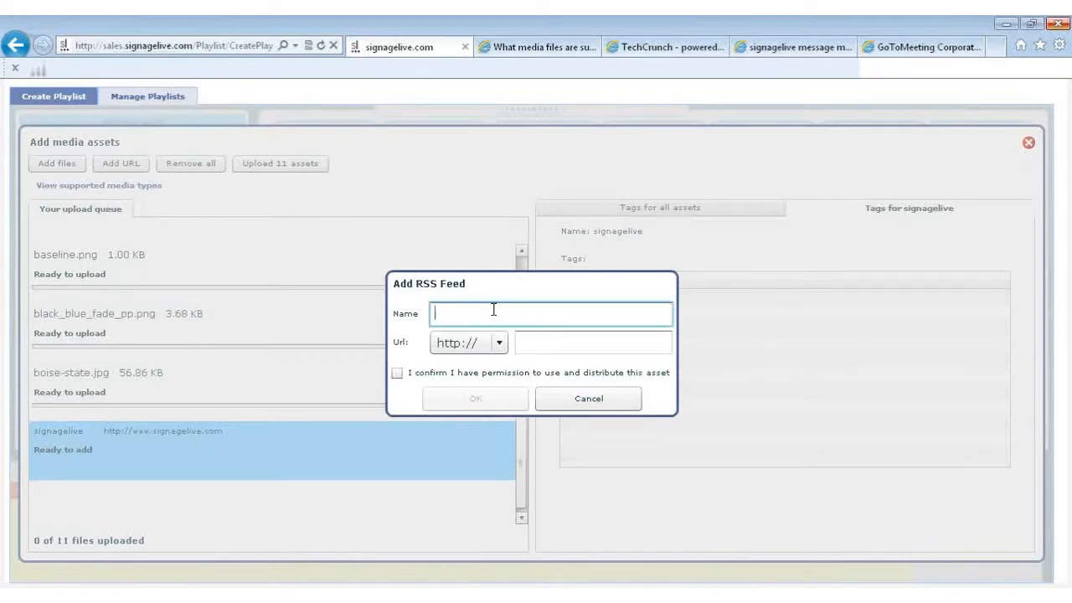
pyautogui.press('capslock')
pyautogui.write('T')
pyautogui.press('capslock')
pyautogui.write('ech')
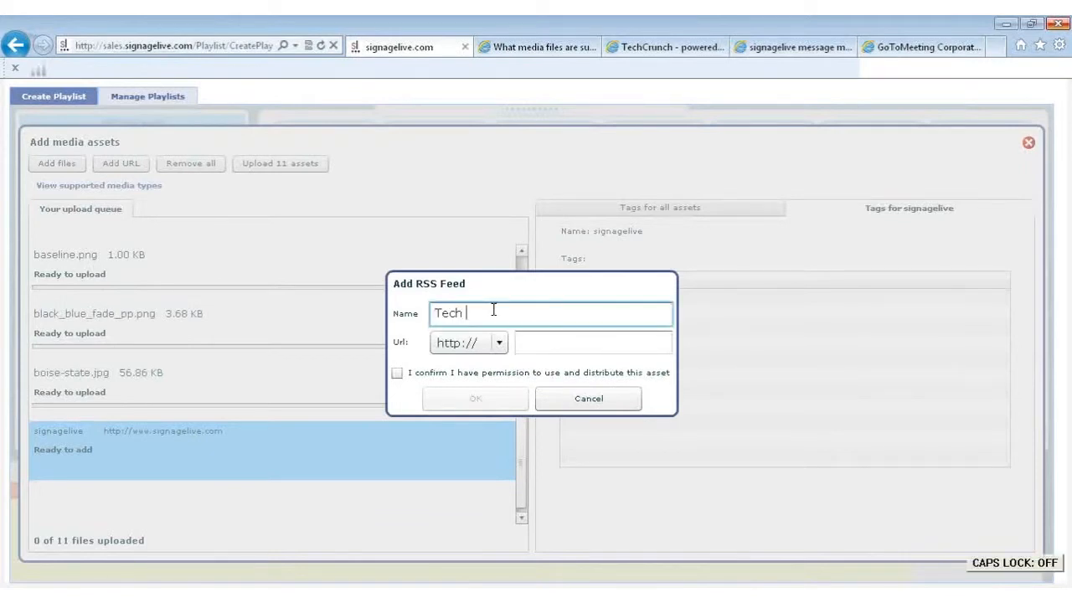
pyautogui.press('capslock')
pyautogui.write('C')
pyautogui.press('capslock')
pyautogui.write('runch')
# Copy the address of the open TechCrunch FeedBurner page and paste it as the RSS feed's URL
pyautogui.click(627, 47)
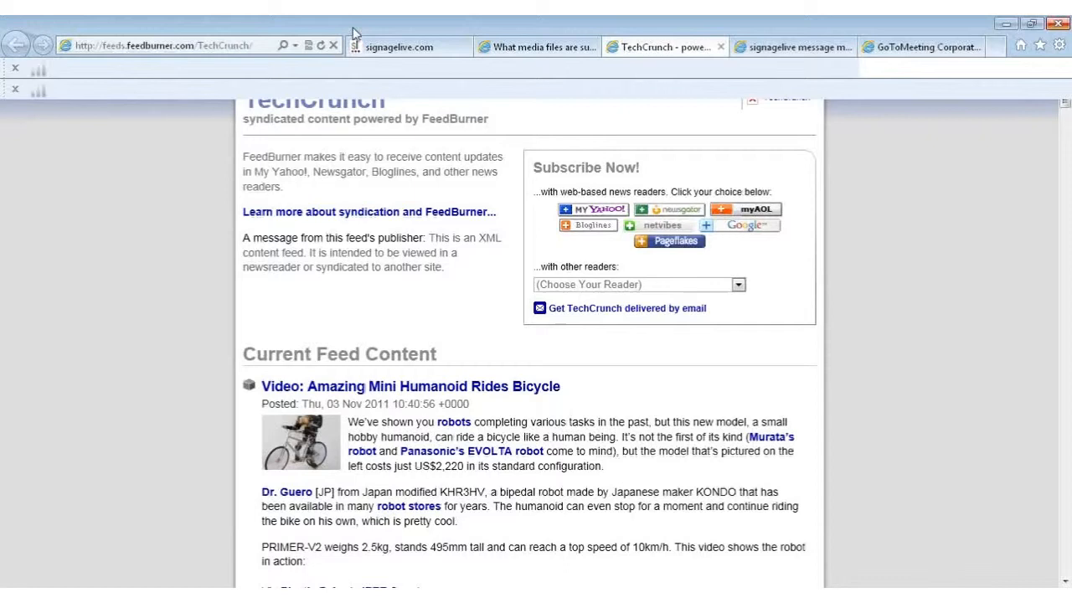
pyautogui.click(252, 48)
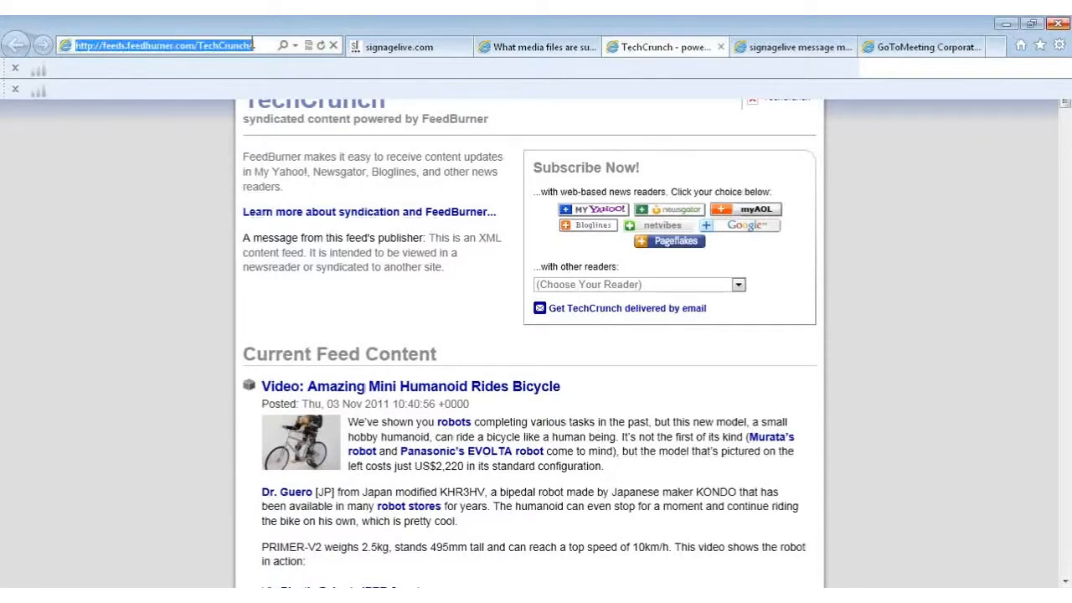
pyautogui.click(399, 47)
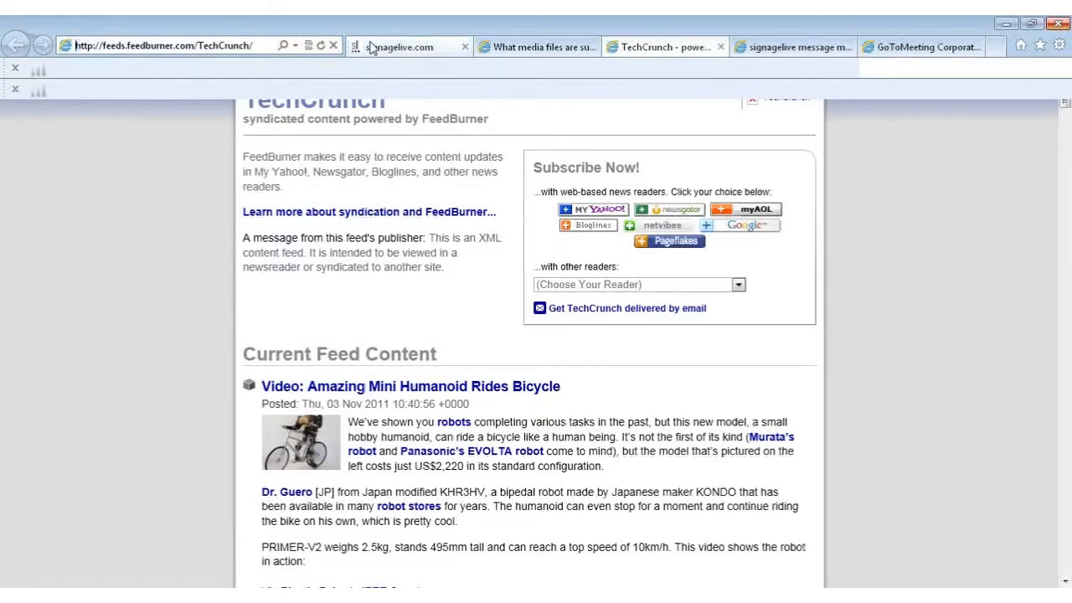
pyautogui.click(564, 340)
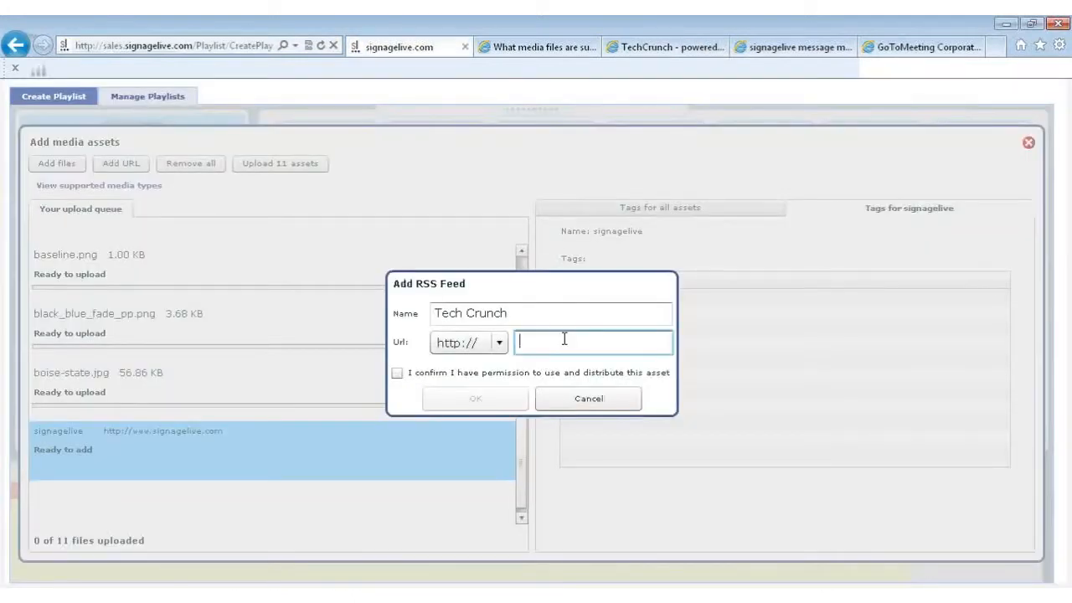
pyautogui.hotkey('ctrl', 'v')
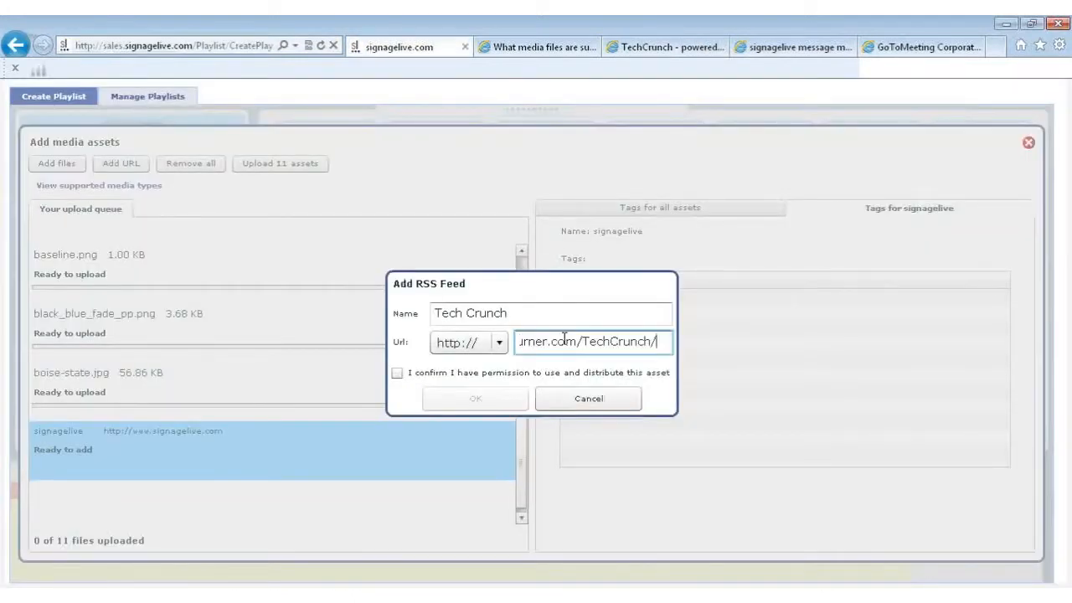
pyautogui.press('Left')
pyautogui.press('Left')
pyautogui.press('Left')
pyautogui.press('Left')
pyautogui.press('Left')
pyautogui.press('Left')
pyautogui.press('Left')
pyautogui.press('Left')
pyautogui.press('Left')
pyautogui.press('Left')
pyautogui.press('Left')
pyautogui.press('Left')
pyautogui.press('Left')
pyautogui.press('Left')
pyautogui.press('Left')
pyautogui.press('Left')
pyautogui.press('Left')
pyautogui.press('Left')
pyautogui.press('Left')
pyautogui.press('Left')
pyautogui.press('Right')
pyautogui.press('Right')
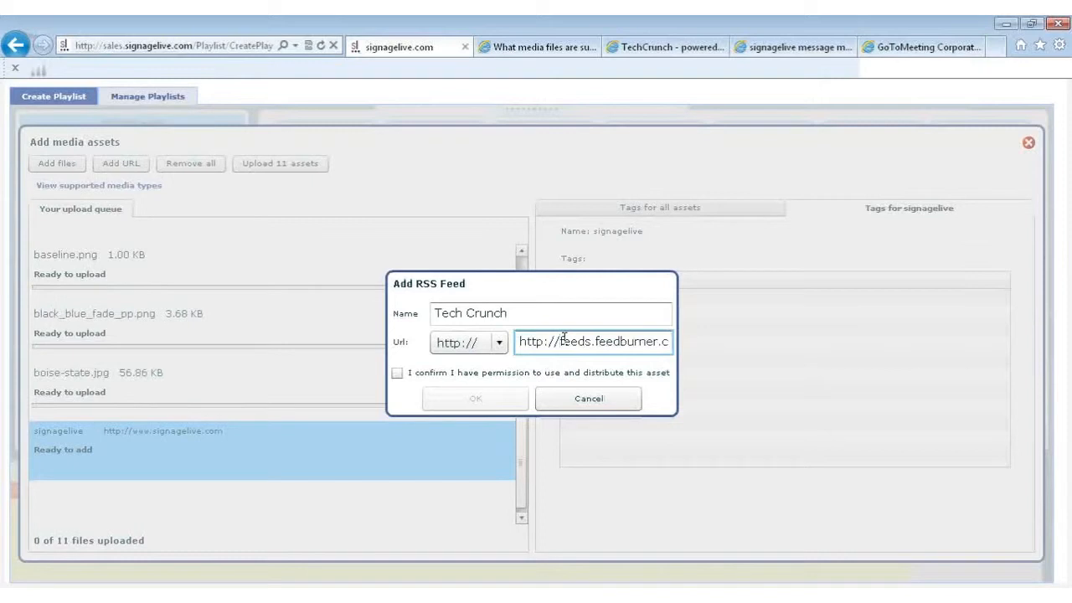
pyautogui.press('BackSpace')
pyautogui.press('BackSpace')
pyautogui.press('BackSpace')
pyautogui.press('BackSpace')
pyautogui.press('BackSpace')
pyautogui.press('BackSpace')
pyautogui.press('BackSpace')
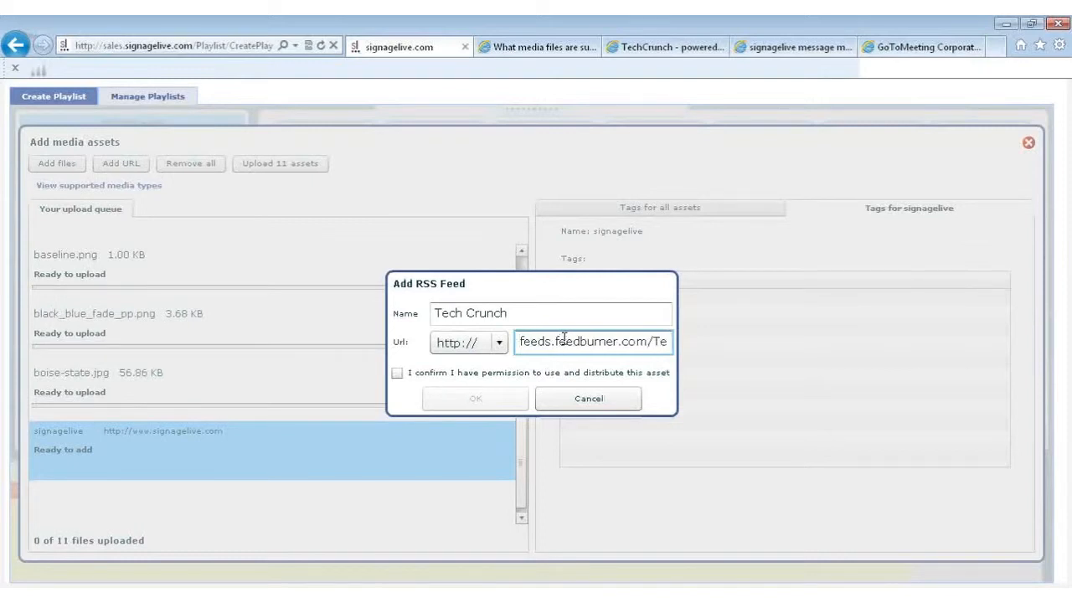
# Confirm the permission to distribute the RSS feed, add it to the upload queue, and select the Tech Crunch entry
pyautogui.click(397, 374)
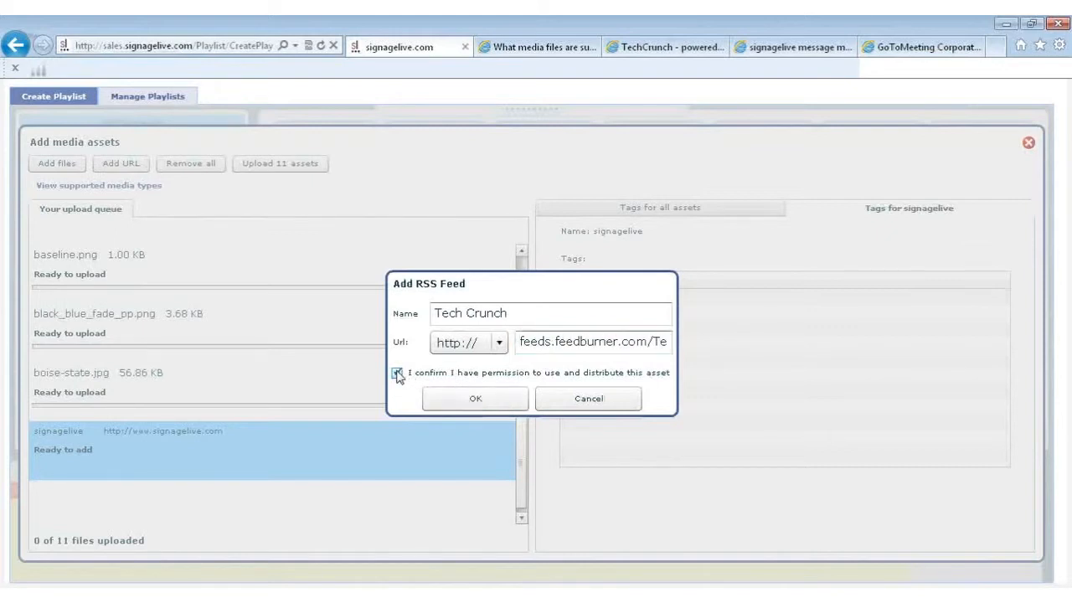
pyautogui.click(464, 399)
pyautogui.moveTo(524, 448); pyautogui.dragTo(524, 498)
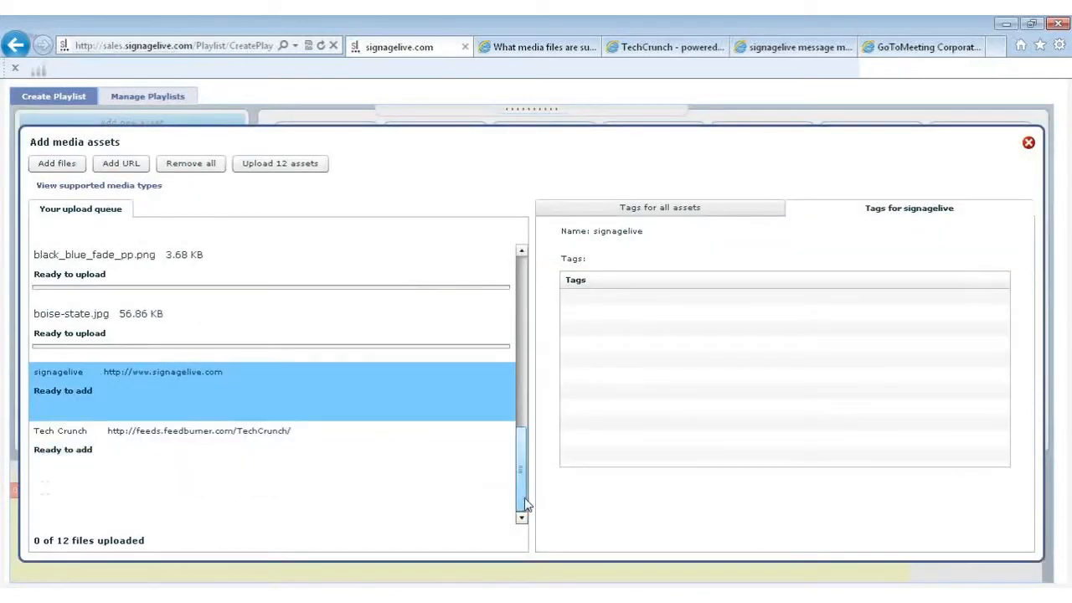
pyautogui.click(345, 440)
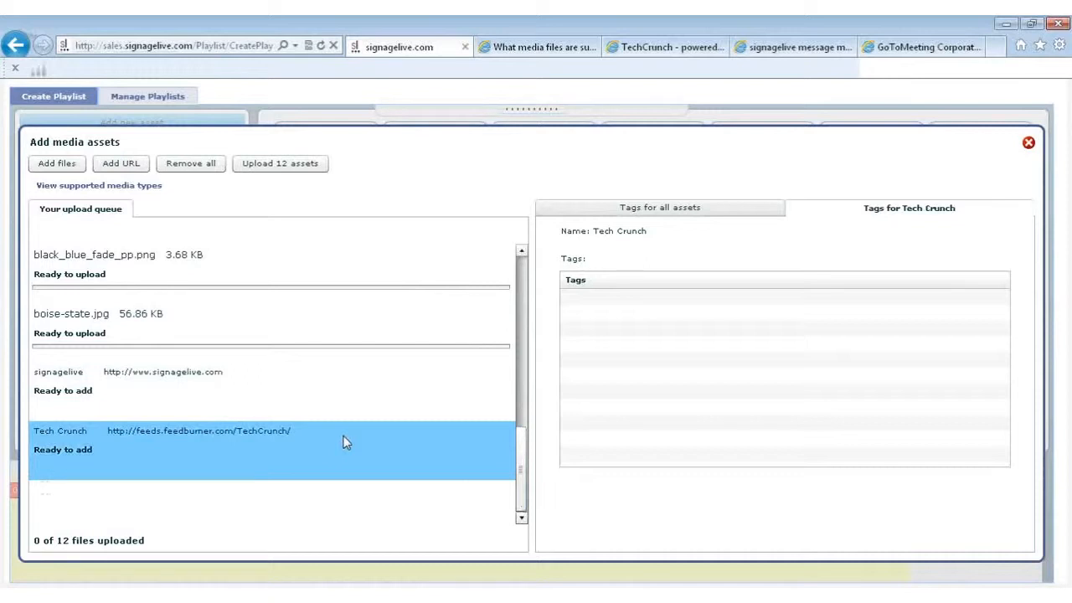
pyautogui.click(121, 165)
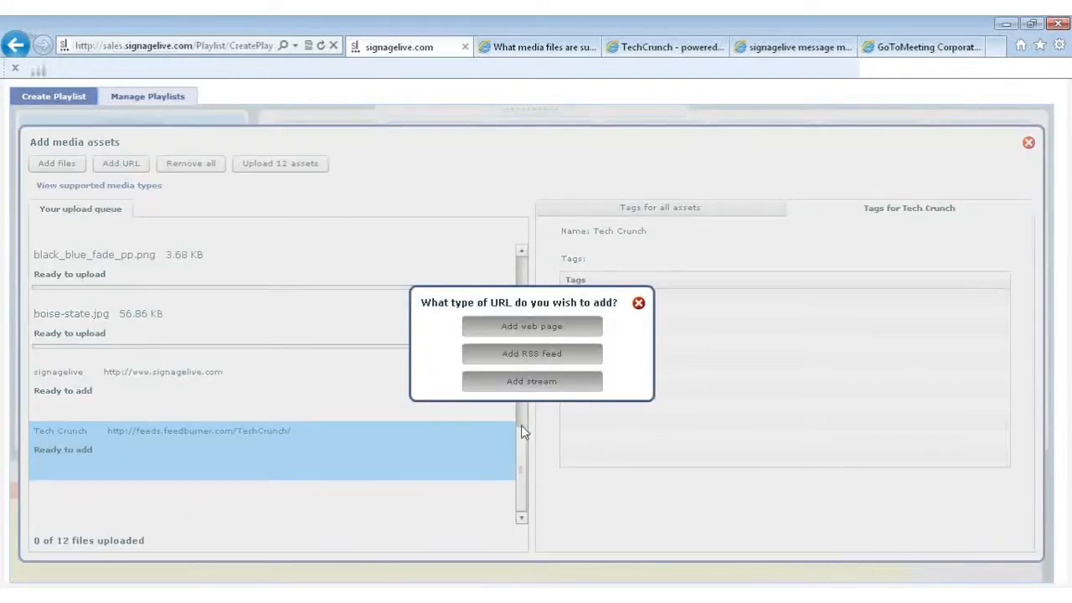
pyautogui.click(513, 382)
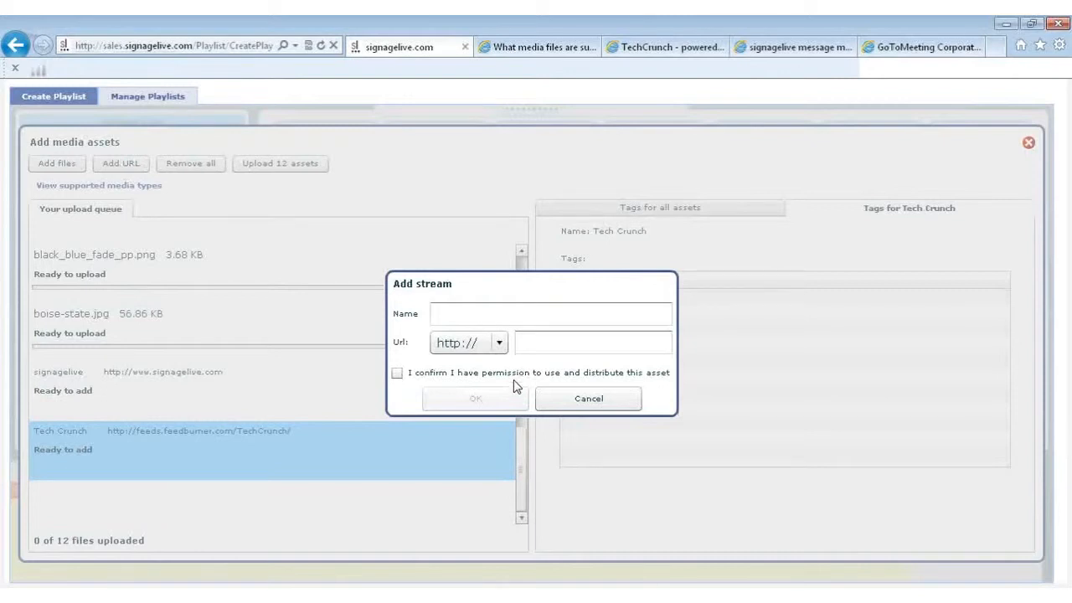
pyautogui.click(505, 315)
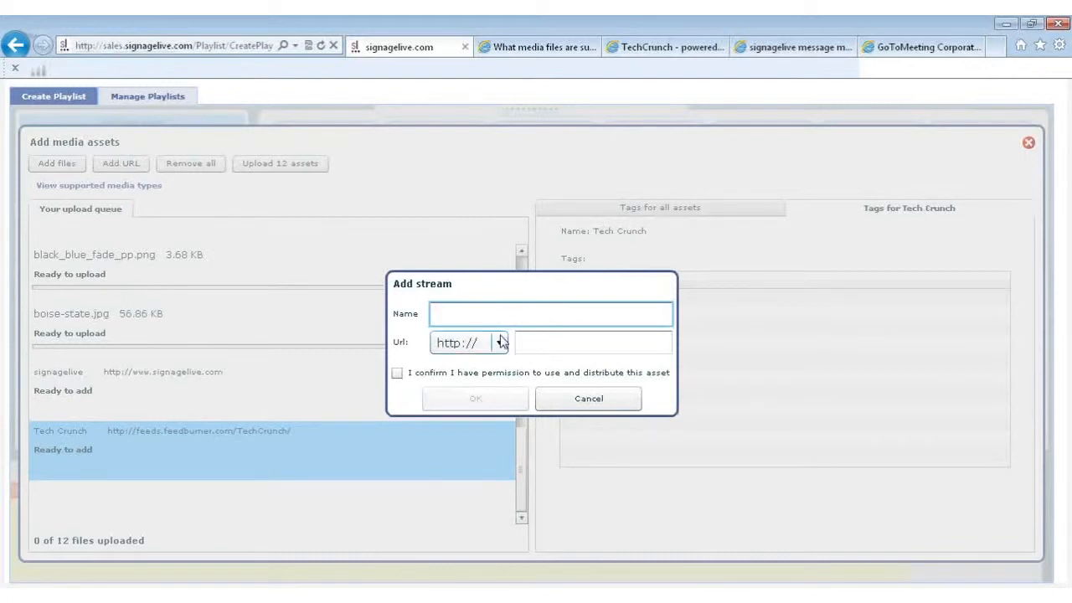
pyautogui.click(500, 341)
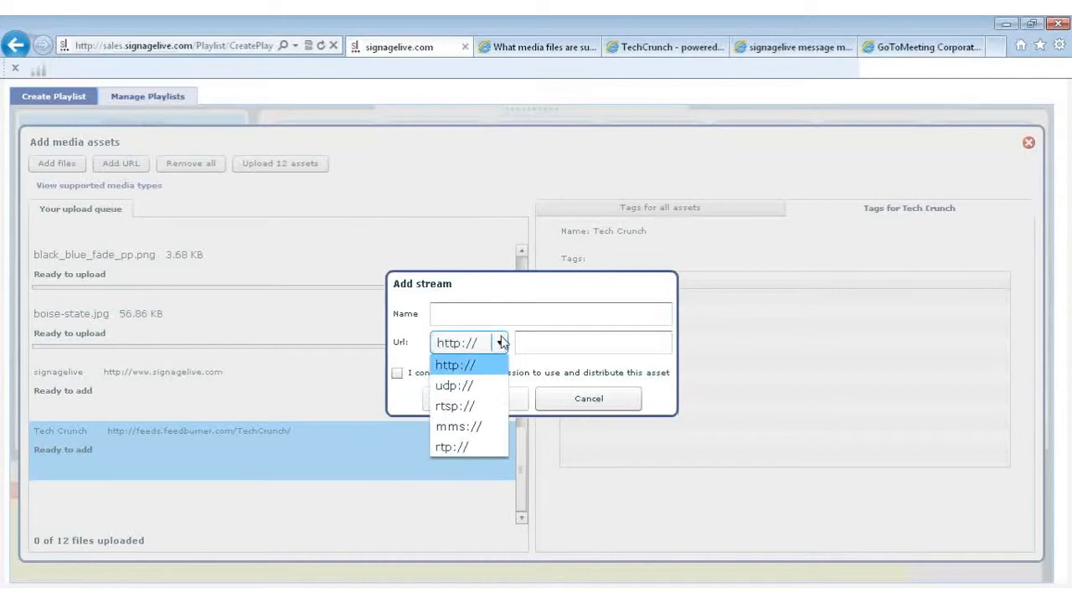
pyautogui.click(534, 343)
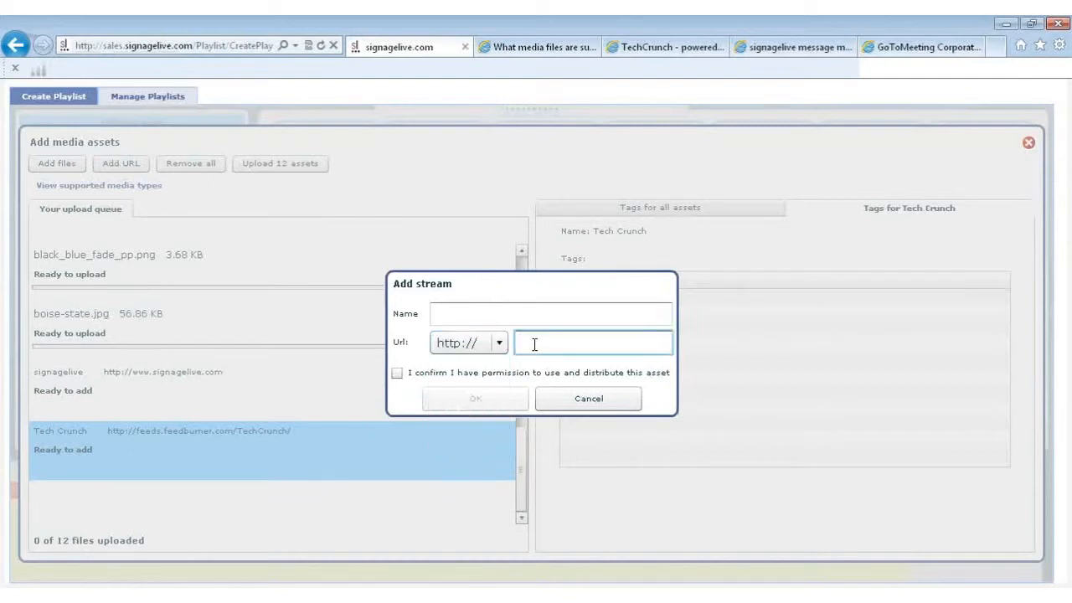
pyautogui.click(398, 375)
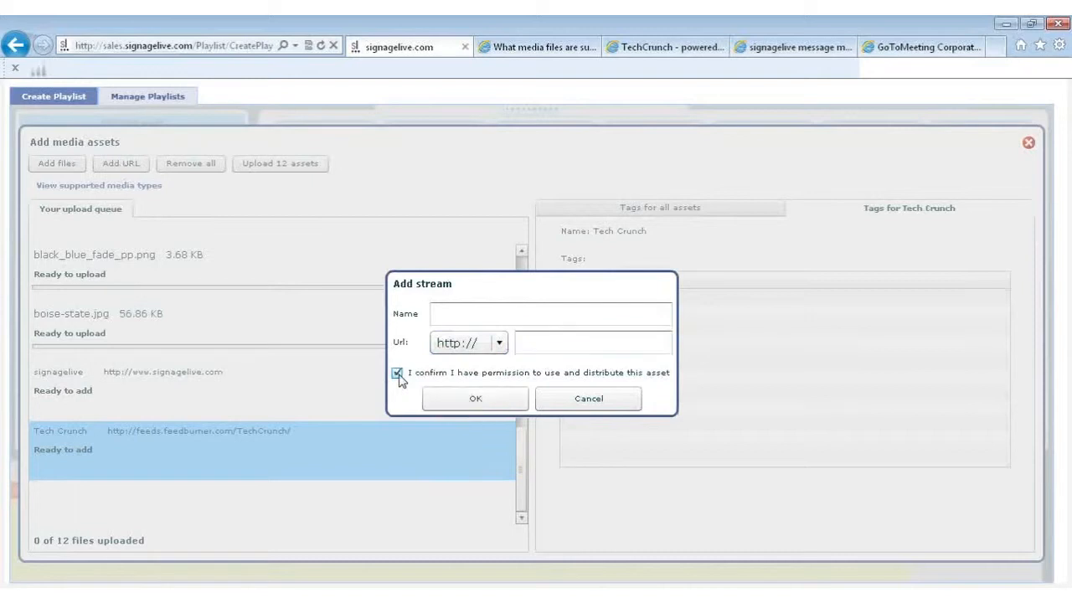
pyautogui.click(587, 400)
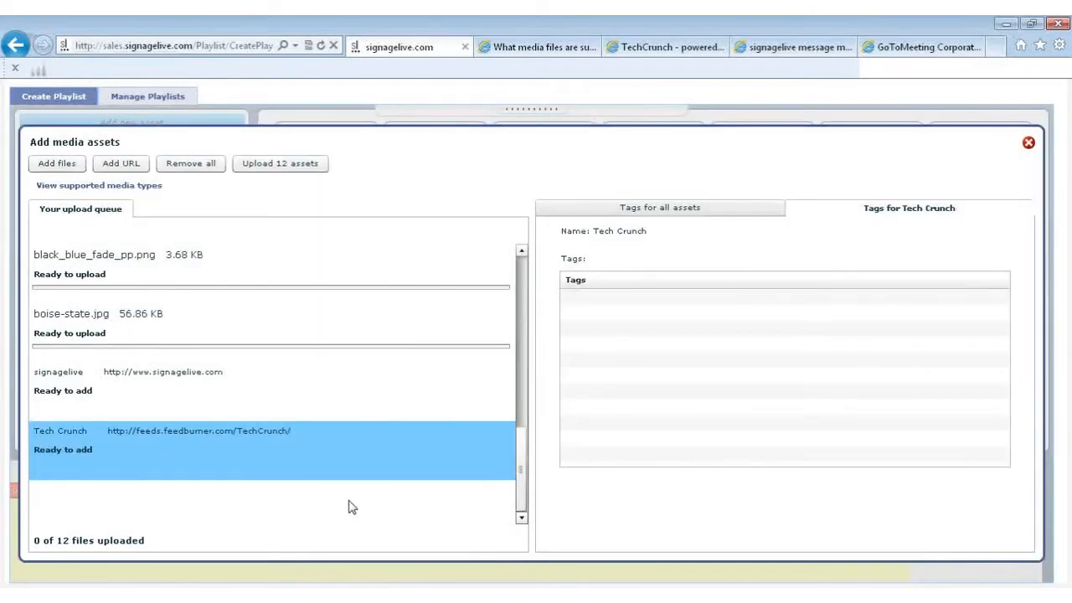
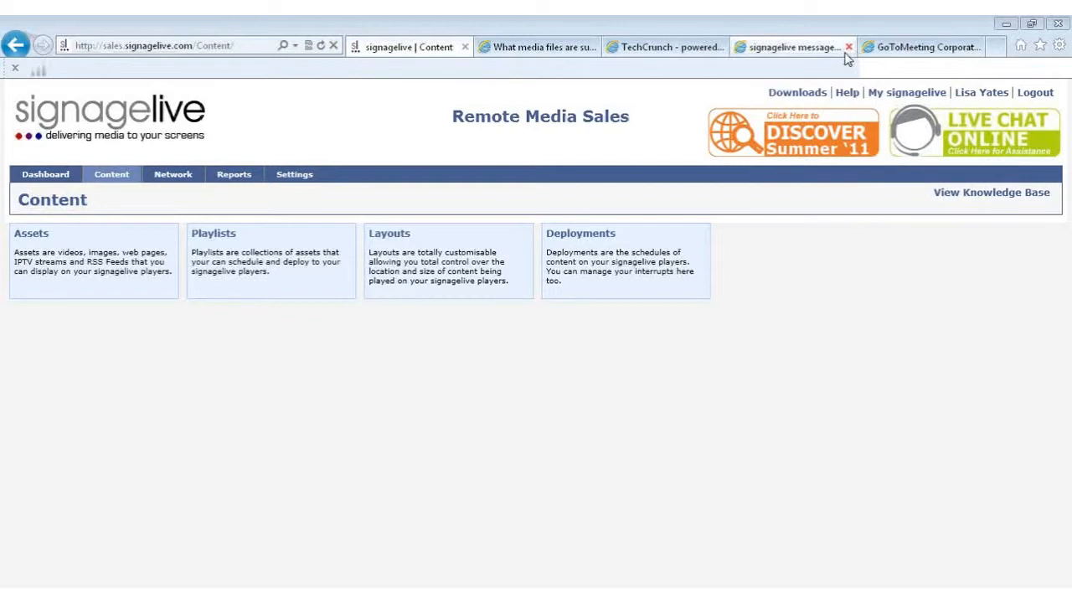
# Open the custom RSS feeds and look through the list of existing feeds
pyautogui.moveTo(110, 178)
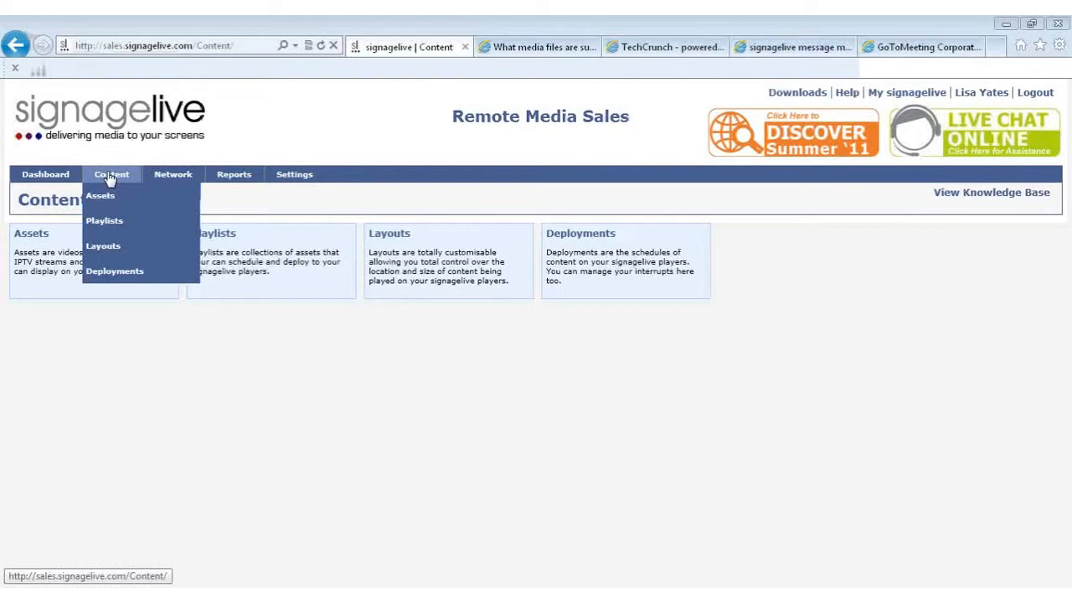
pyautogui.moveTo(115, 202)
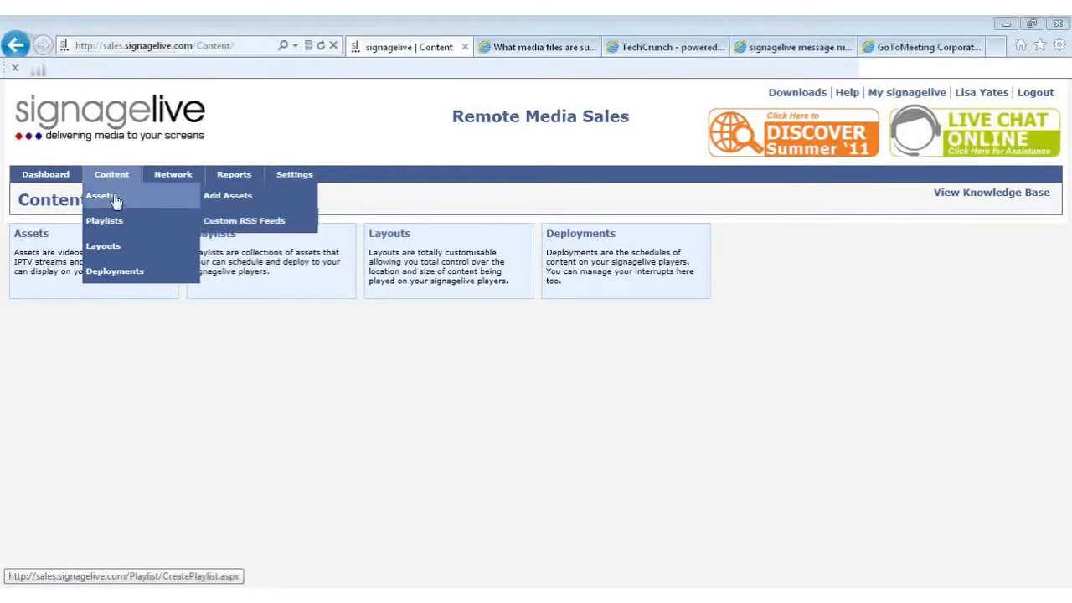
pyautogui.click(242, 222)
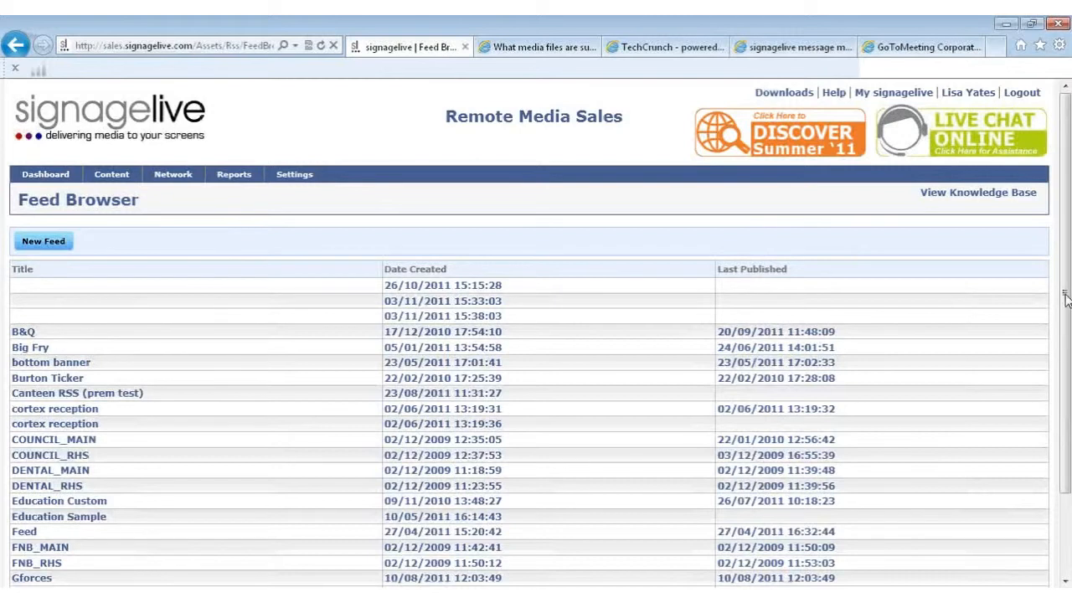
pyautogui.moveTo(1065, 300); pyautogui.dragTo(1070, 440)
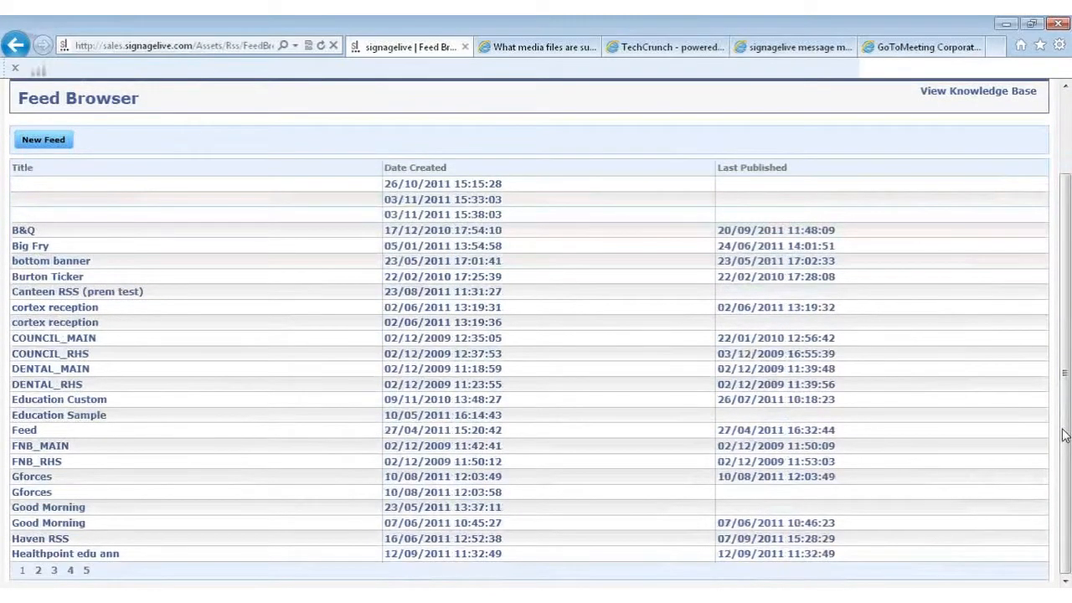
pyautogui.moveTo(1065, 435); pyautogui.dragTo(1068, 338)
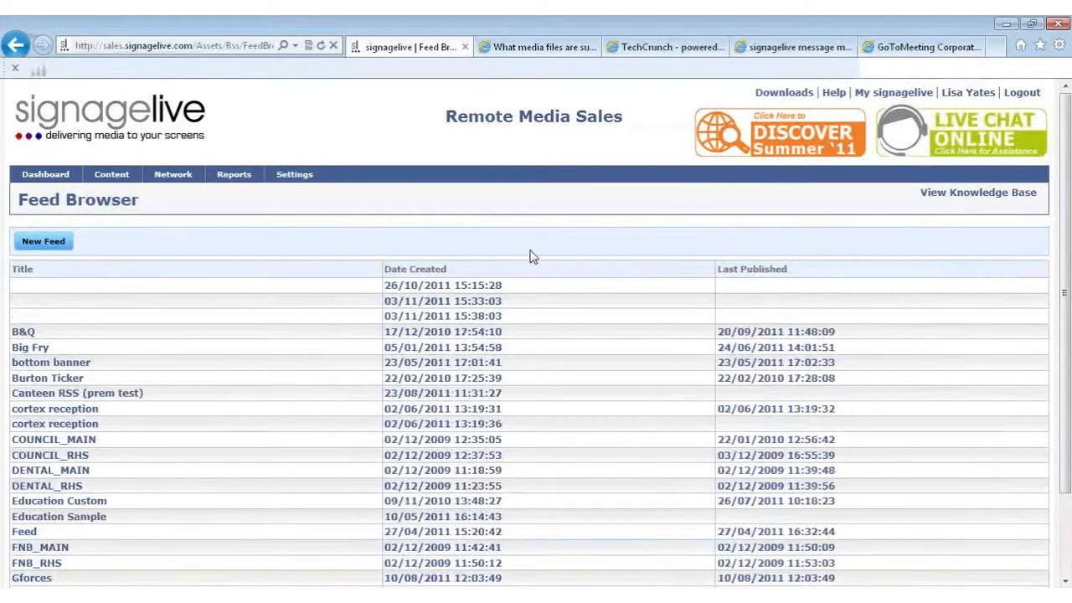
# Start a new custom RSS feed and give it the title "Webinar"
pyautogui.click(41, 242)
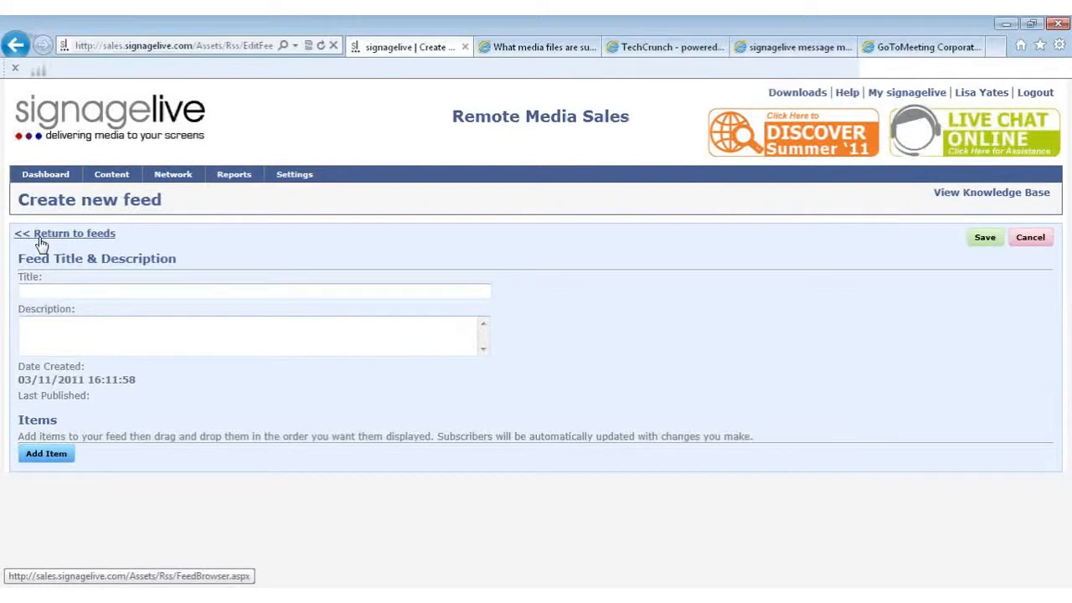
pyautogui.click(60, 288)
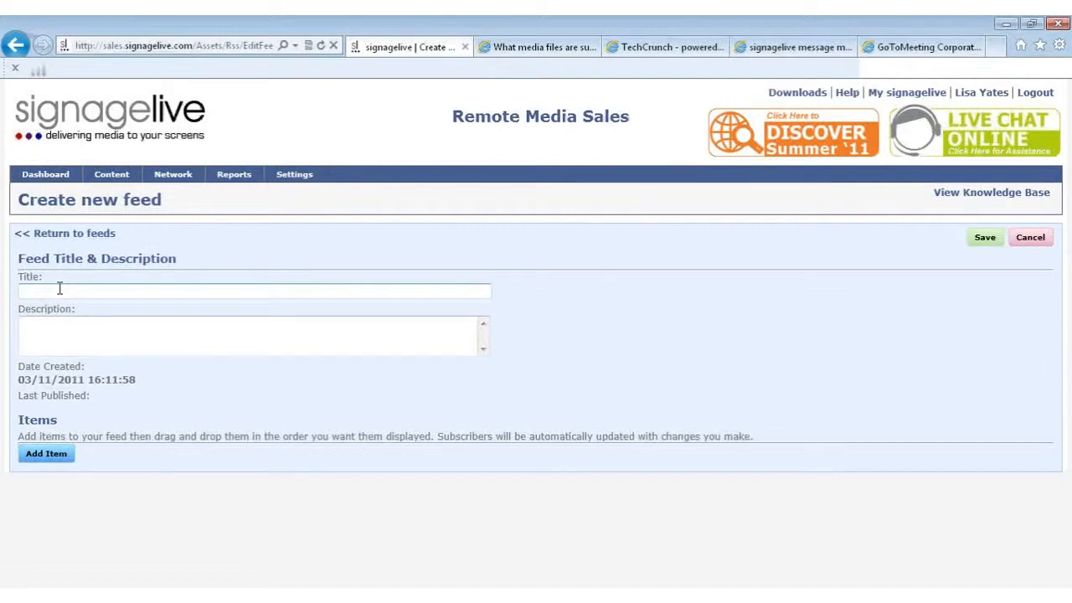
pyautogui.press('capslock')
pyautogui.write('W')
pyautogui.press('capslock')
pyautogui.write('ebinar')
# Add an item titled "Assets" to the Webinar feed, leaving its description blank, and save it with another new item started
pyautogui.click(39, 457)
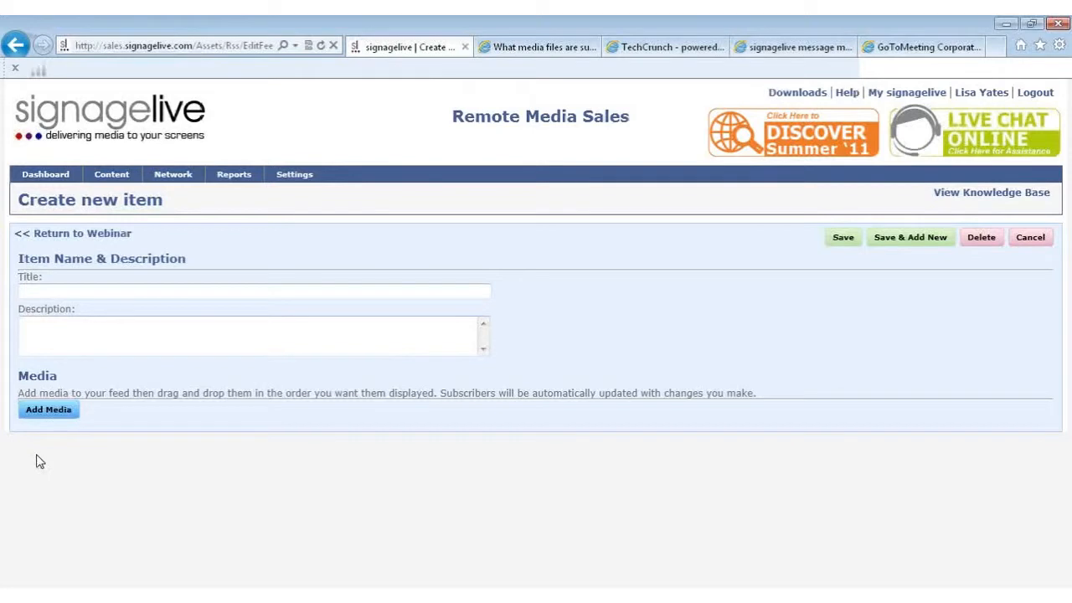
pyautogui.click(74, 292)
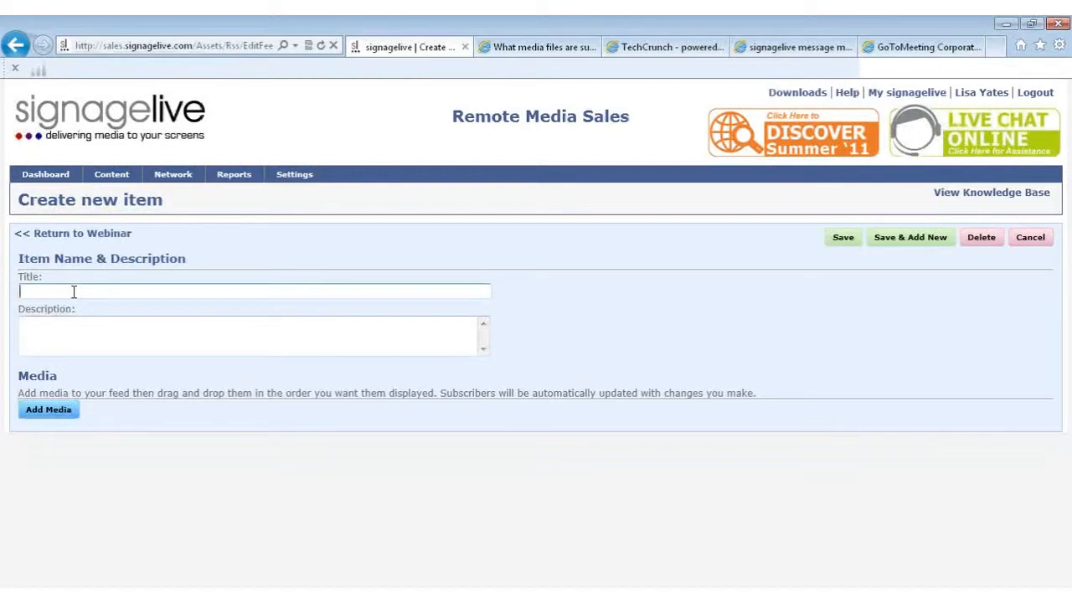
pyautogui.press('capslock')
pyautogui.write('A')
pyautogui.press('capslock')
pyautogui.write('ssets')
pyautogui.click(67, 335)
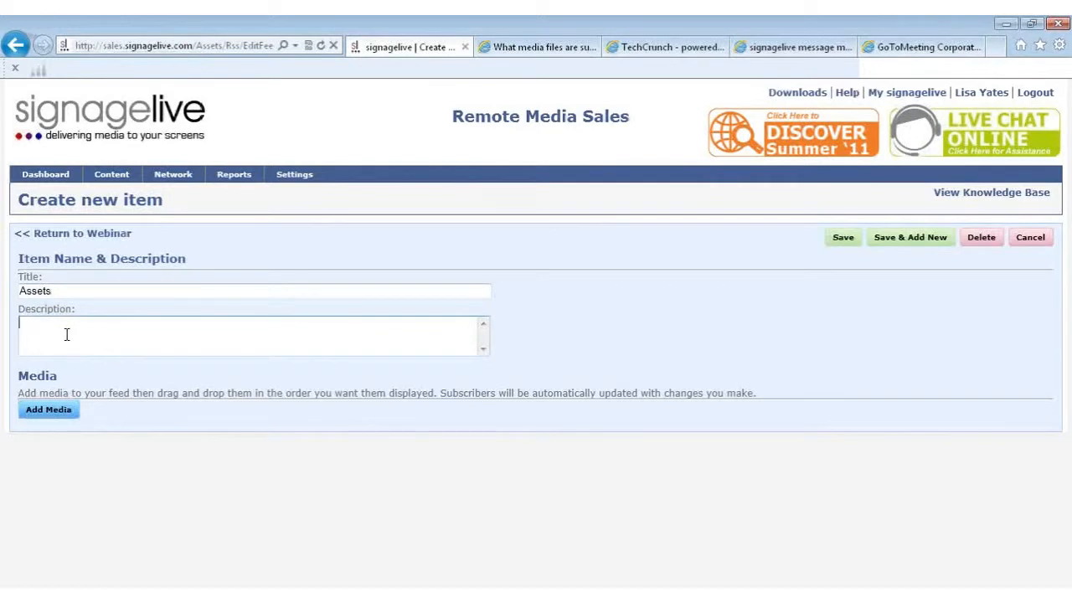
pyautogui.click(60, 290)
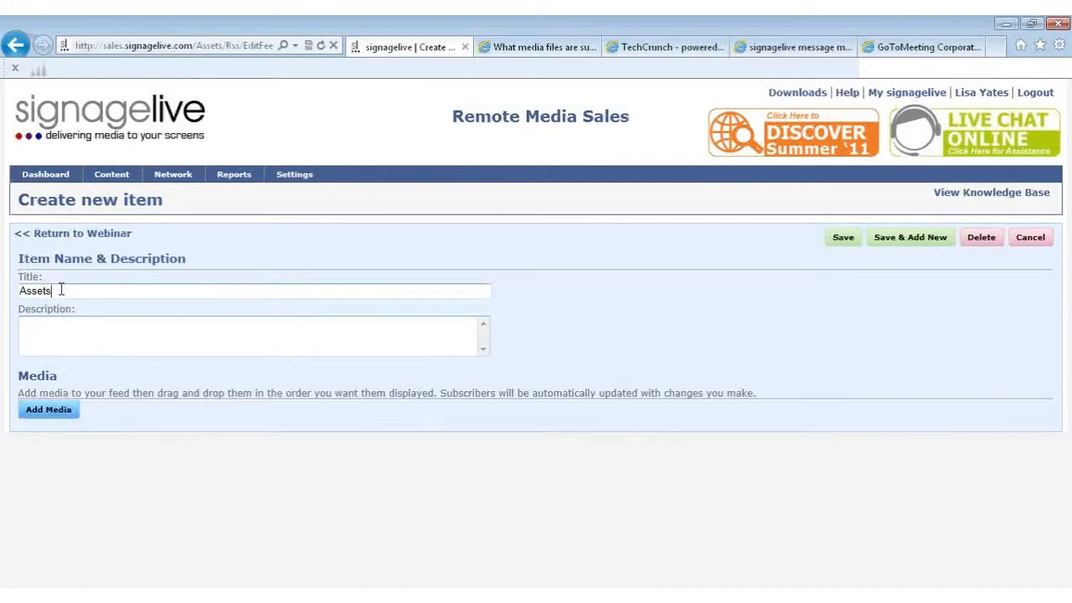
pyautogui.click(884, 239)
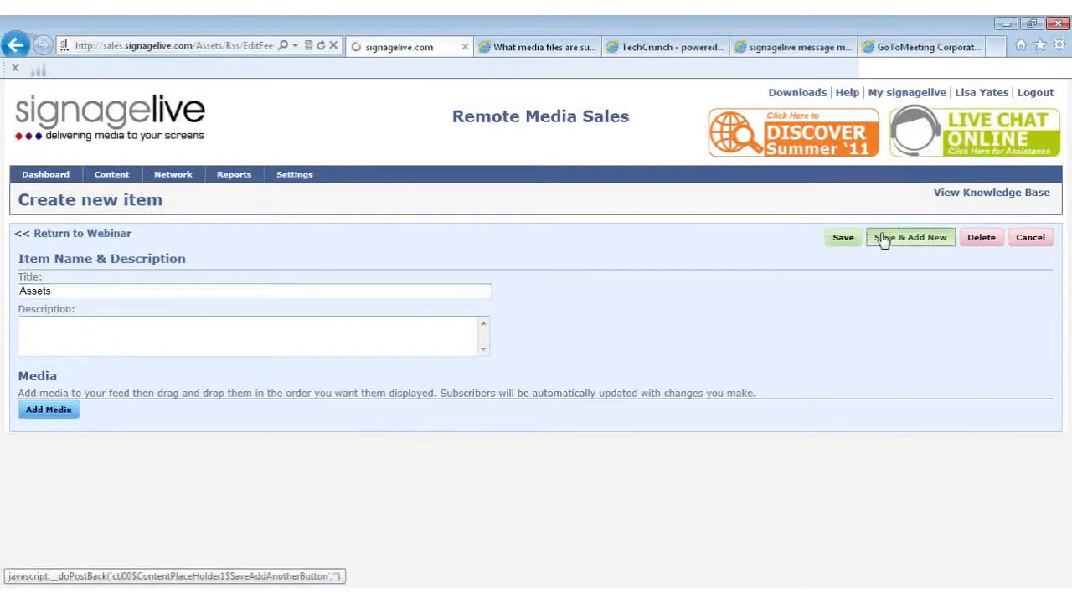
# Title the new feed item "Playlists" and save it, continuing with another new item
pyautogui.click(180, 292)
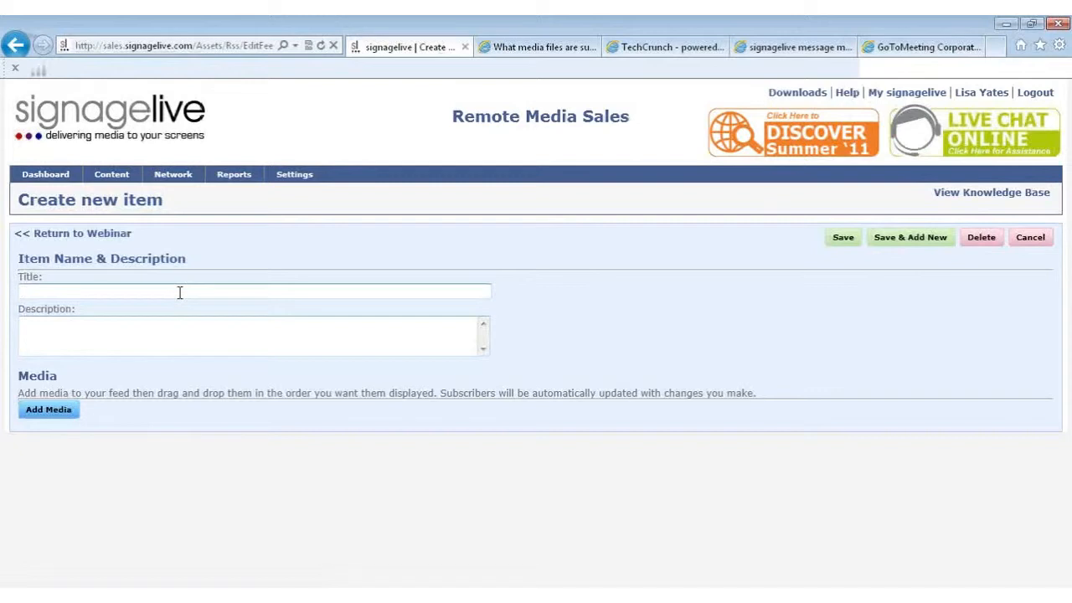
pyautogui.write('Pla')
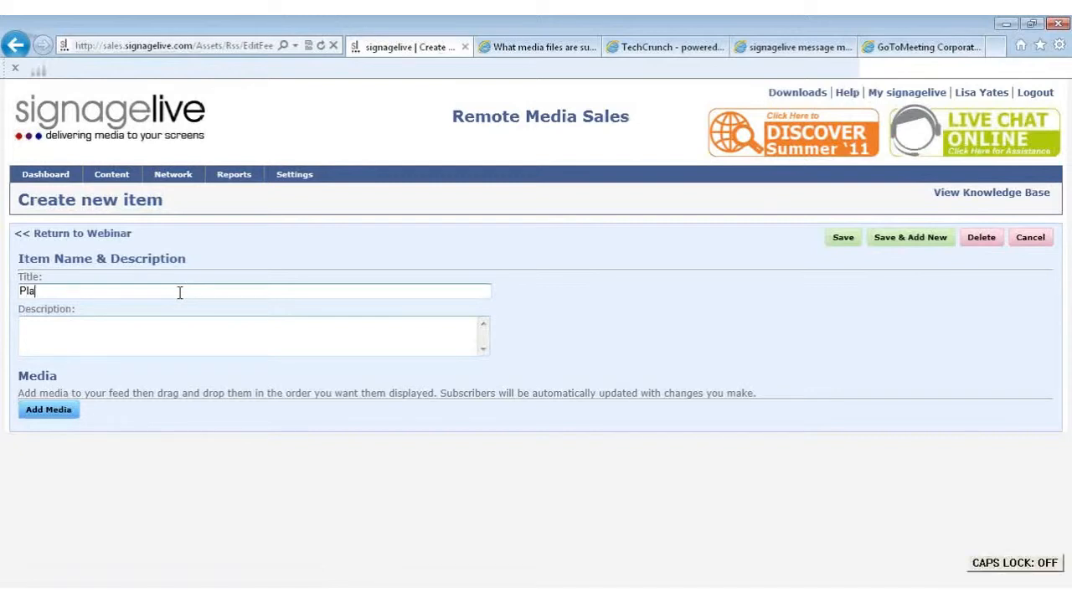
pyautogui.write('ylists')
pyautogui.click(900, 245)
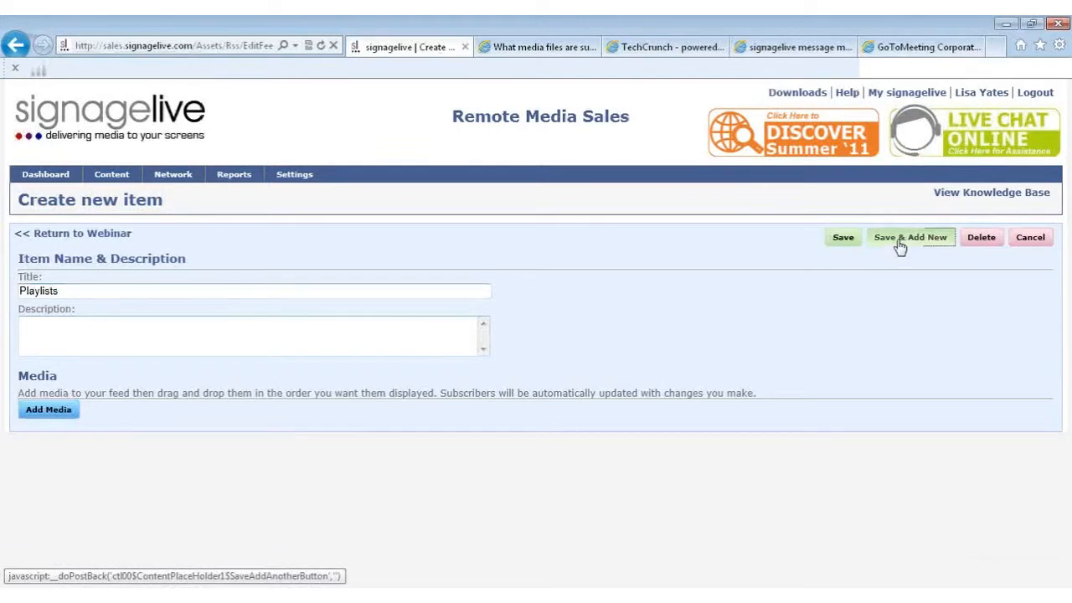
# Title the blank feed item "Layouts" and save it, continuing with another new item
pyautogui.click(82, 288)
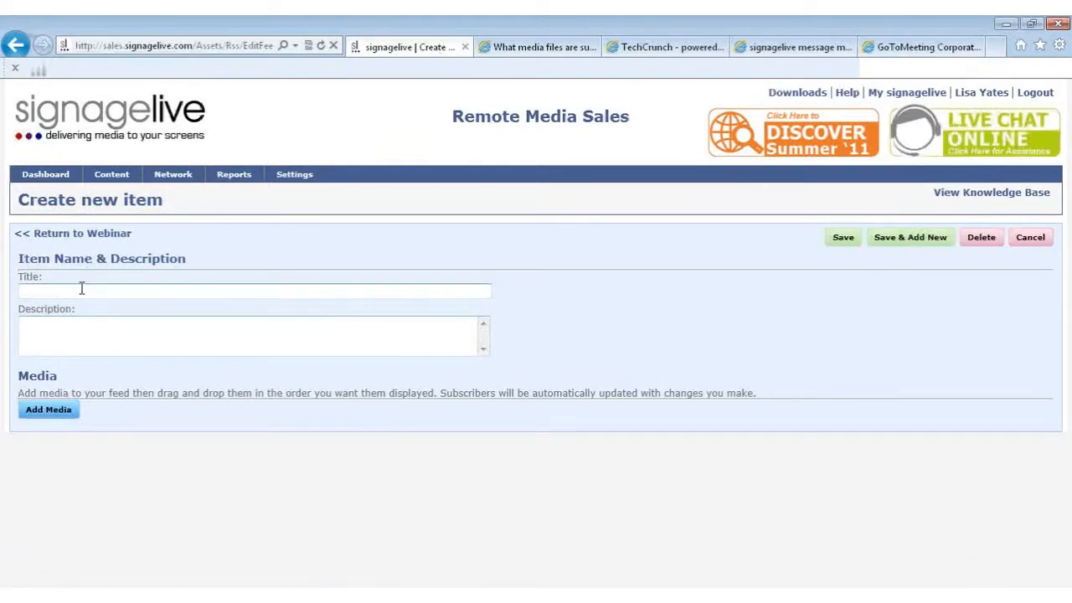
pyautogui.write('Layouts')
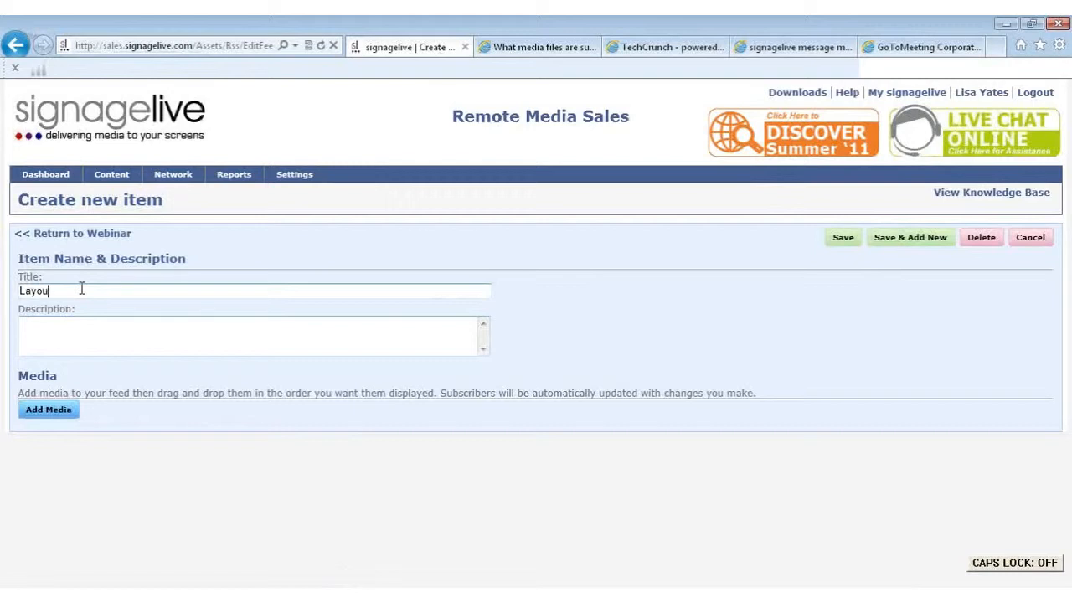
pyautogui.click(891, 240)
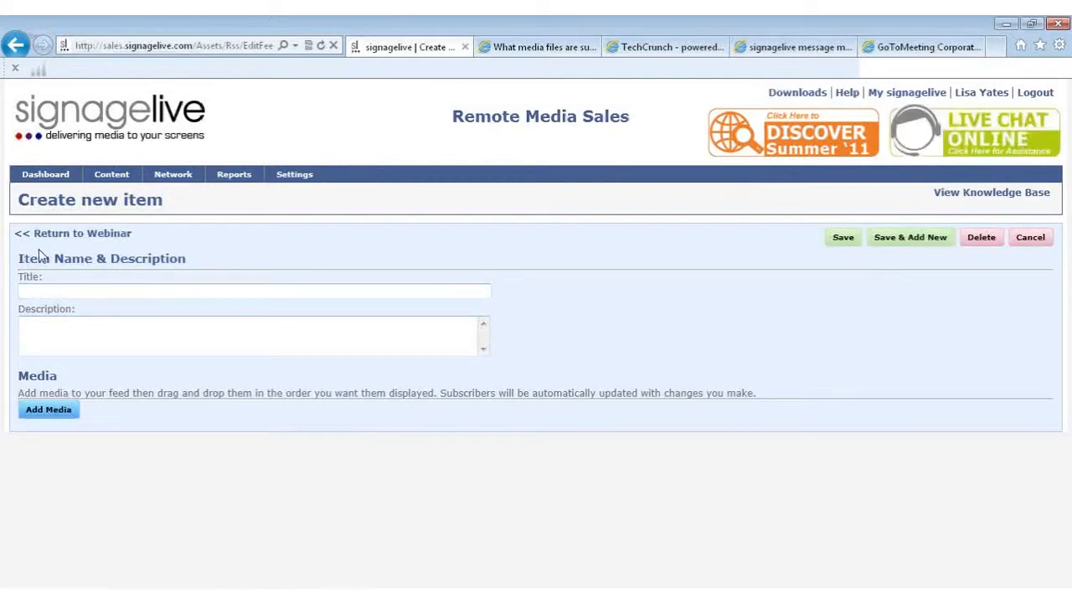
# Title the last feed item "Deployment", save it, and return to the Webinar feed
pyautogui.click(40, 290)
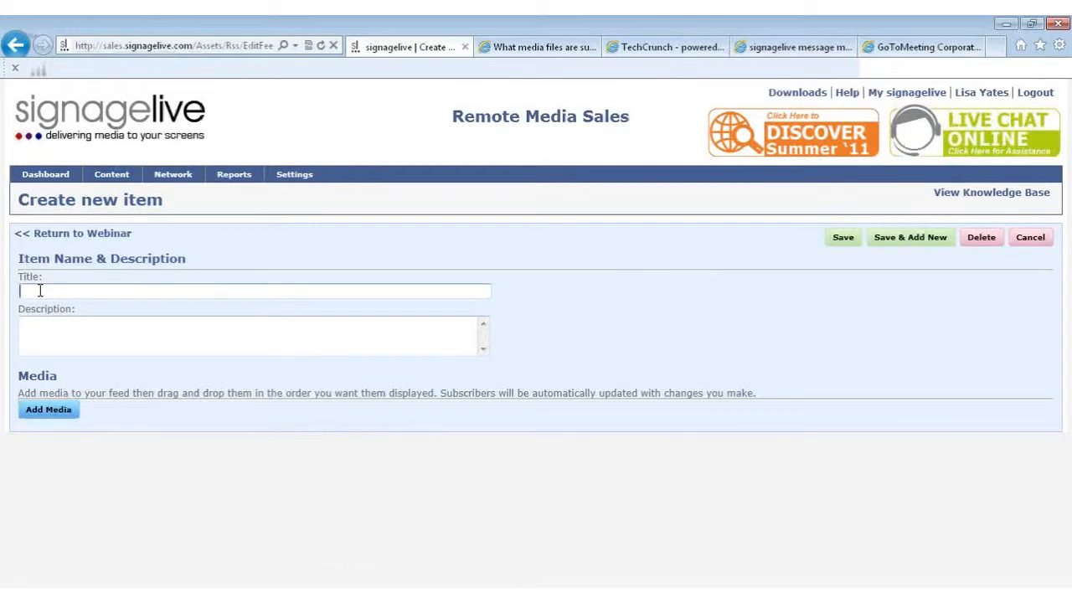
pyautogui.press('capslock')
pyautogui.write('D')
pyautogui.press('capslock')
pyautogui.write('ep')
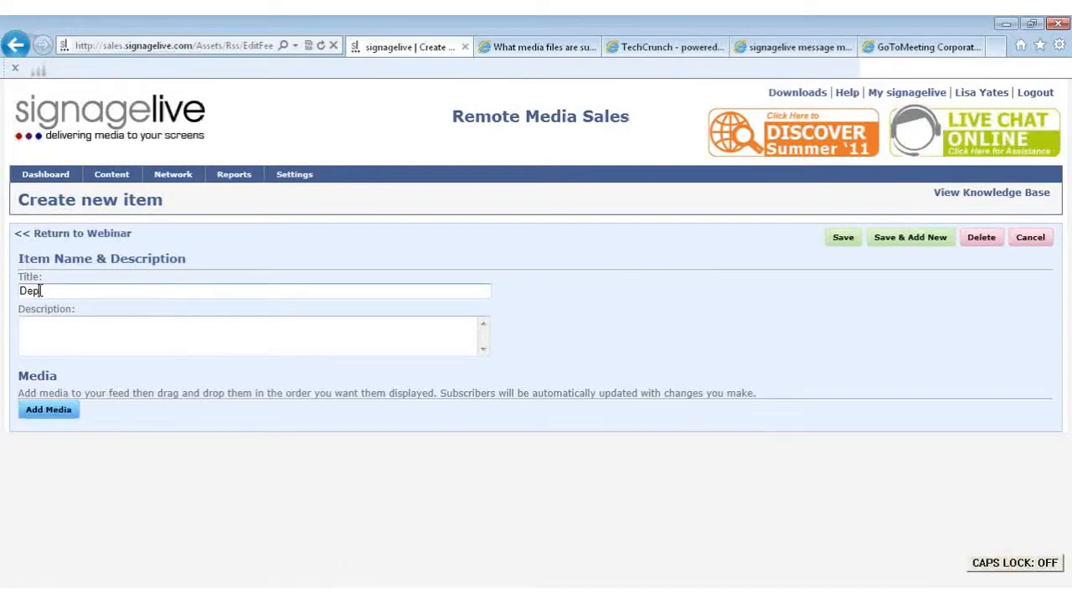
pyautogui.write('loyment')
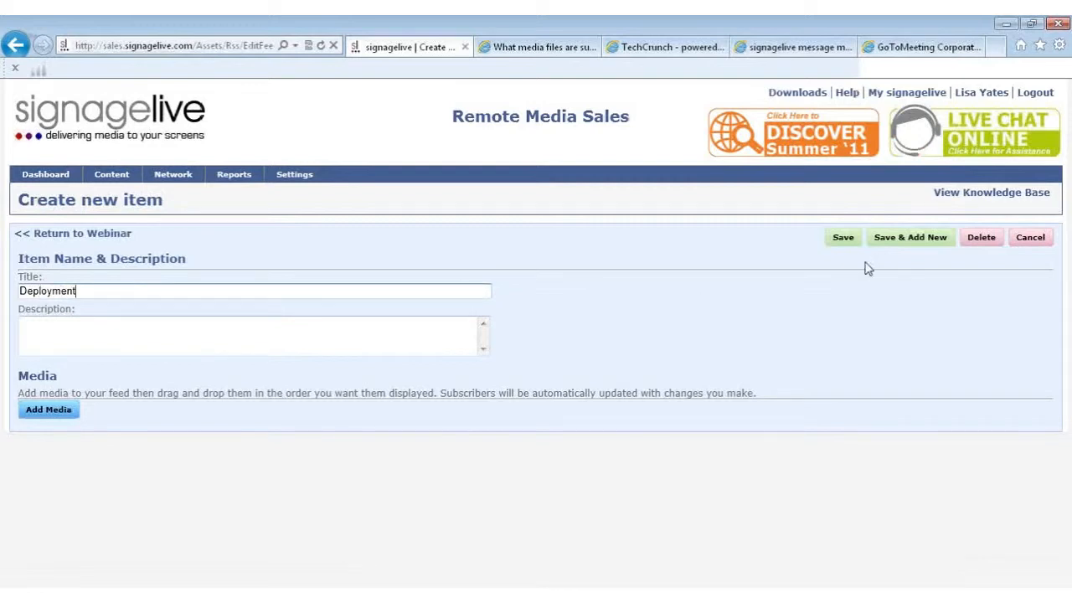
pyautogui.click(845, 239)
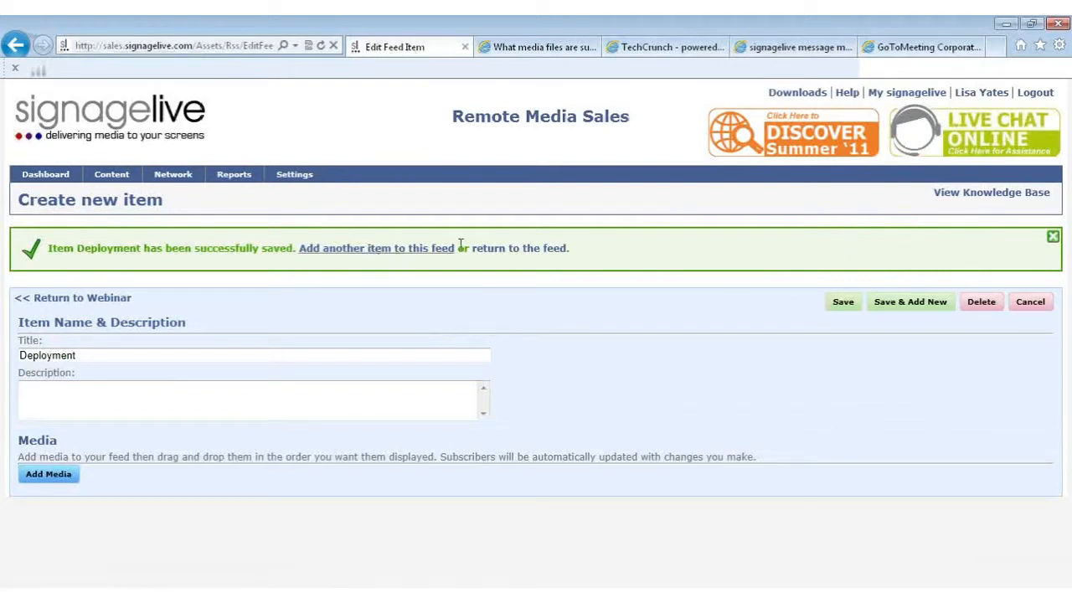
pyautogui.click(552, 255)
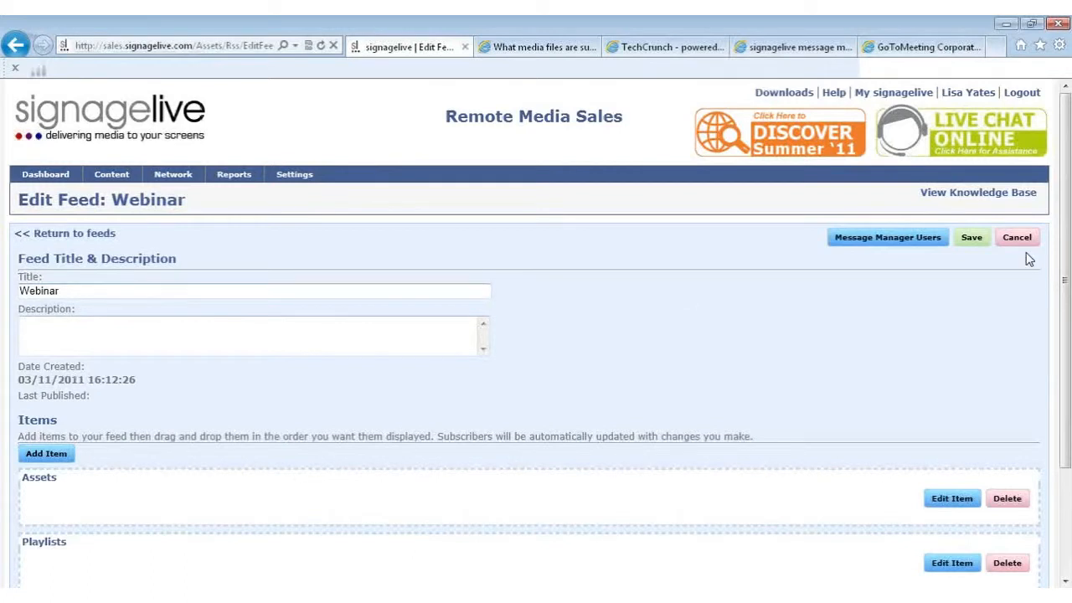
# Rename the feed's Assets item to "Assets part one", save it, and return to the Webinar feed
pyautogui.moveTo(1068, 325); pyautogui.dragTo(1068, 424)
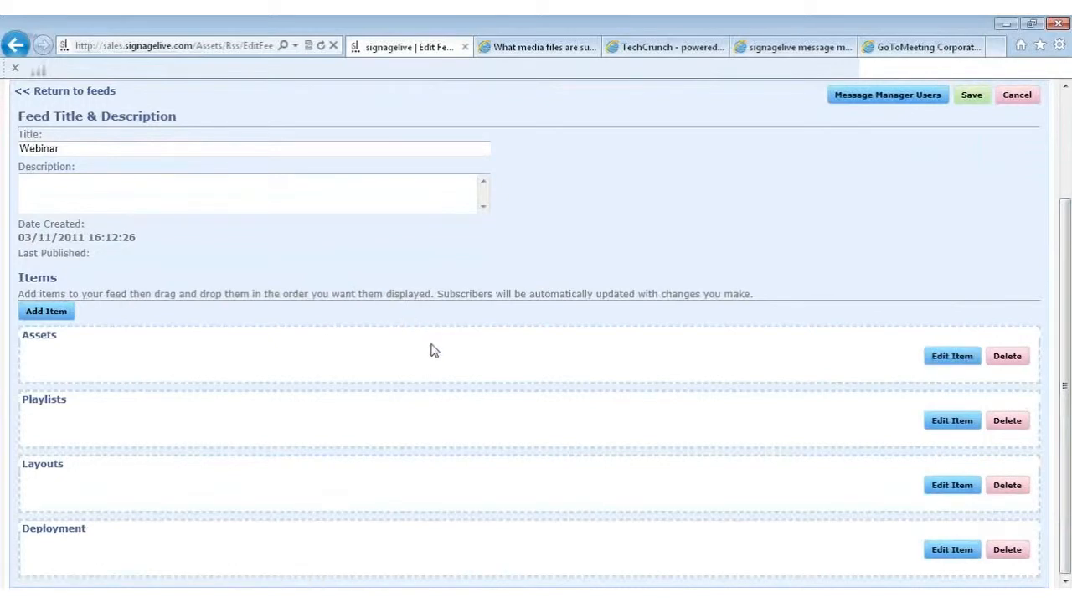
pyautogui.click(938, 365)
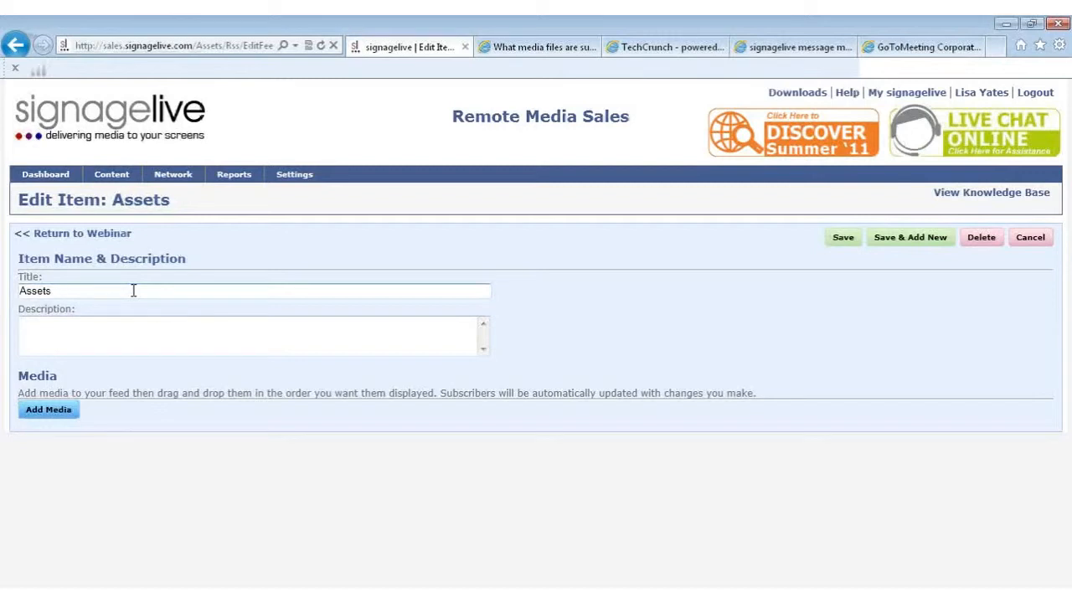
pyautogui.write('part one')
pyautogui.click(843, 237)
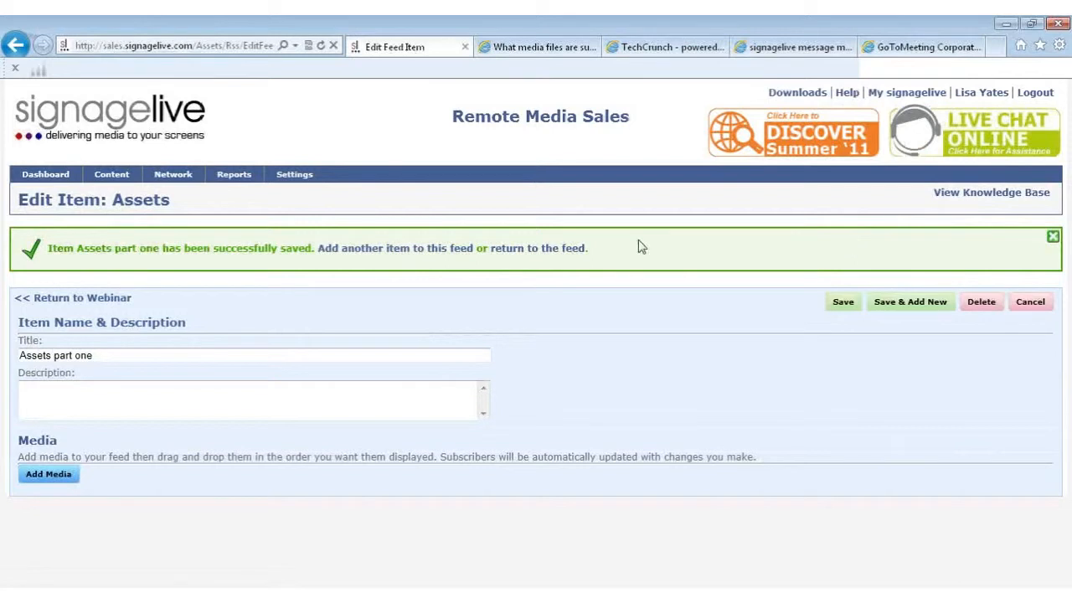
pyautogui.click(563, 249)
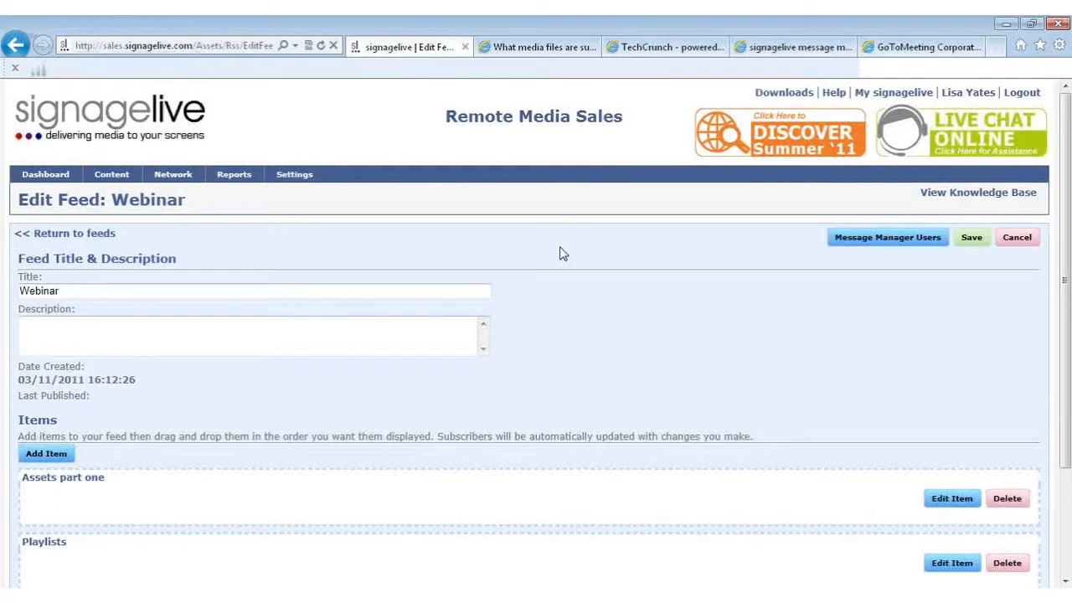
# Enable the logged-in user's own account as a message manager user for the Webinar feed, and open the form for creating another user
pyautogui.click(865, 243)
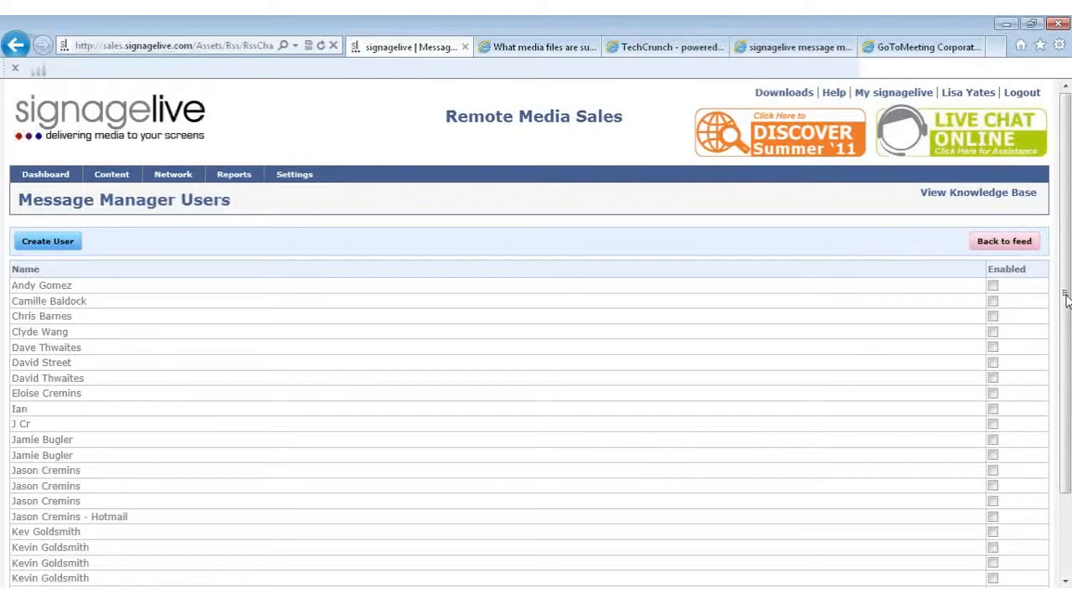
pyautogui.moveTo(1066, 300); pyautogui.dragTo(1067, 386)
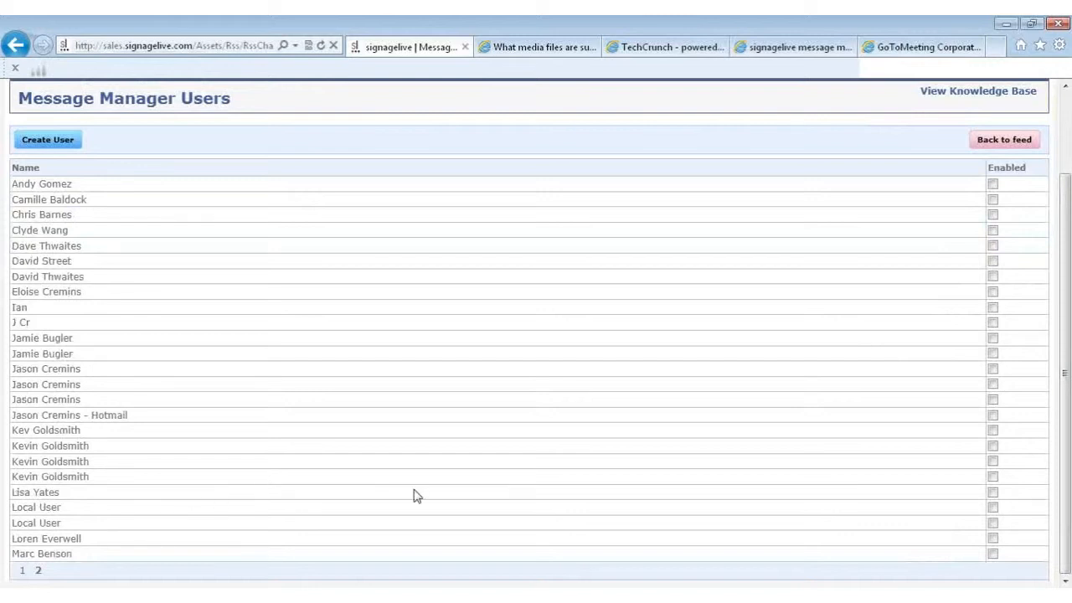
pyautogui.click(993, 494)
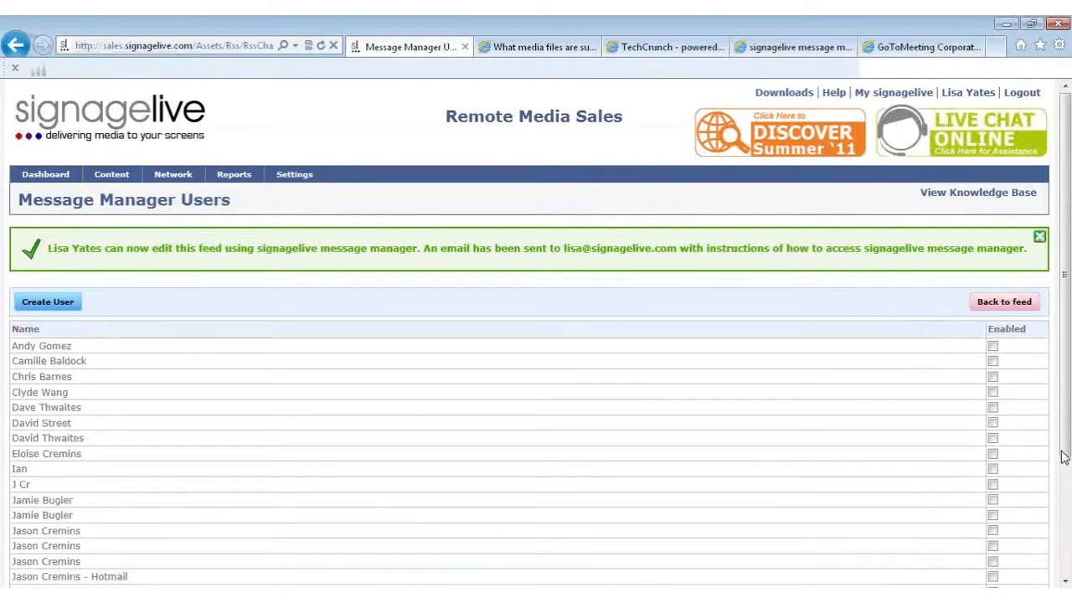
pyautogui.click(65, 307)
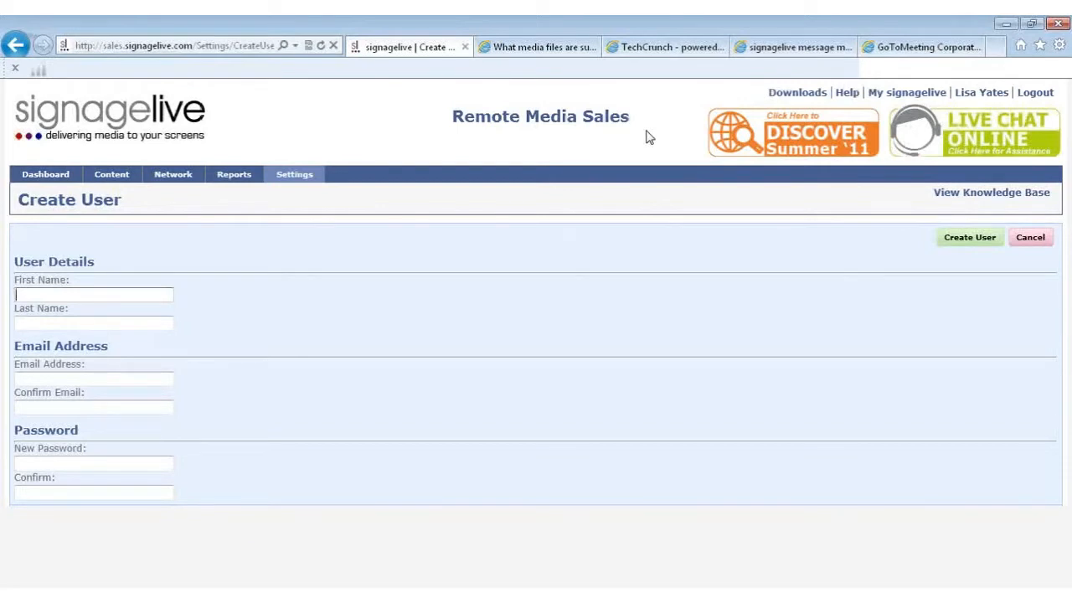
# Switch to signagelive message manager, close the message already being edited, and reopen the ticker message for text editing
pyautogui.click(806, 47)
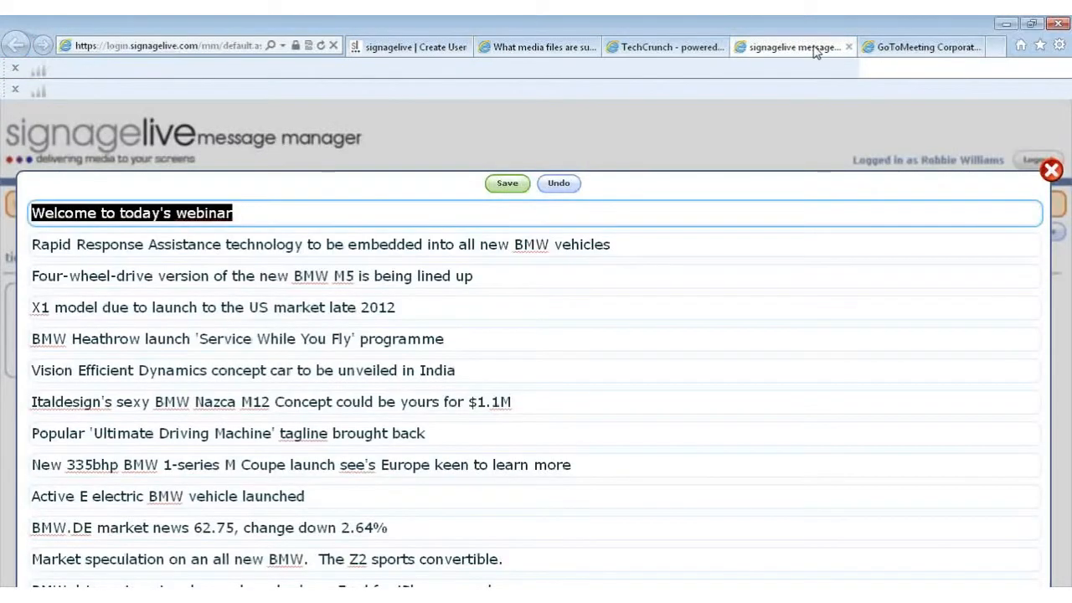
pyautogui.click(1050, 172)
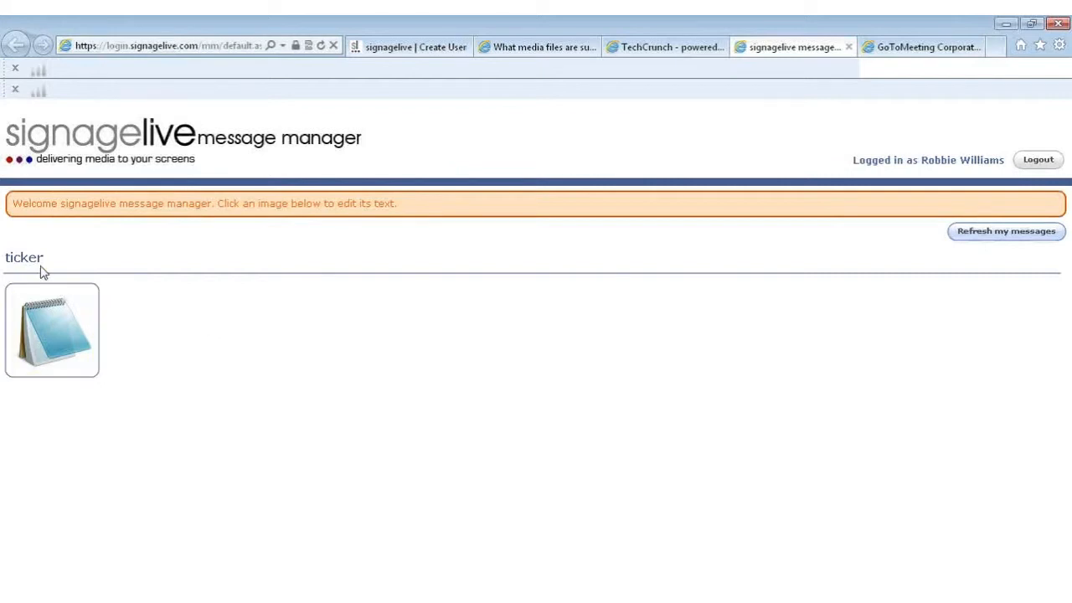
pyautogui.click(56, 337)
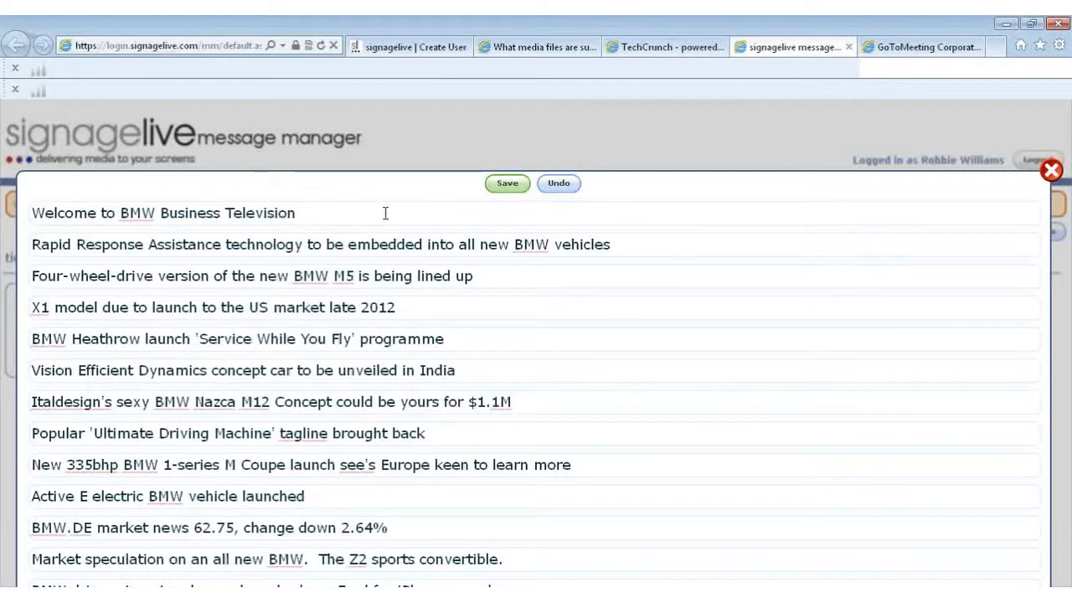
# Replace "BMW Business Television" in the ticker's first line so that it reads "Welcome to todays webinar"
pyautogui.click(386, 212)
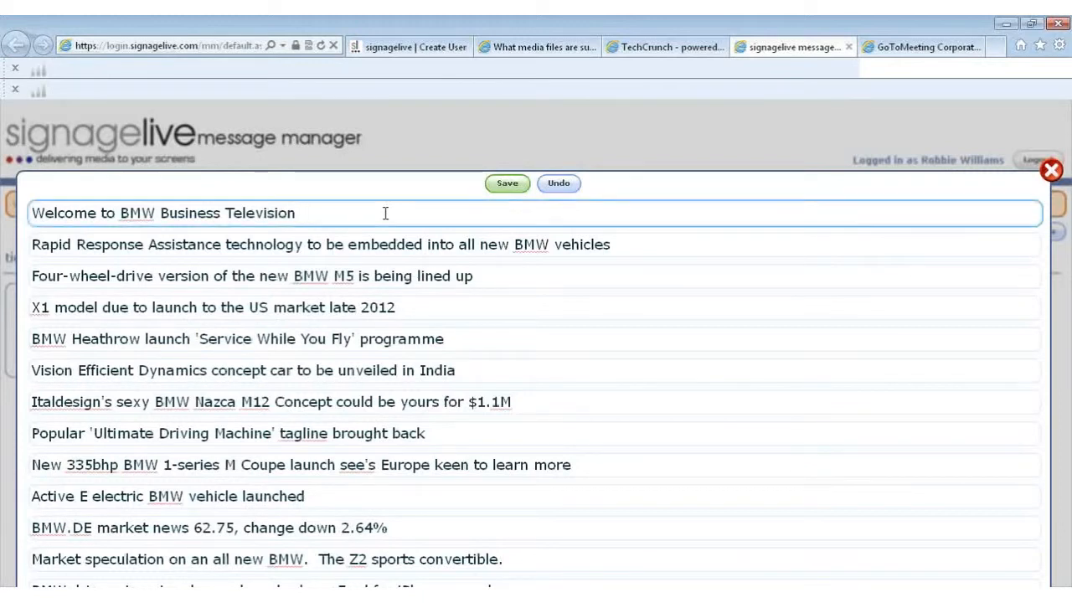
pyautogui.press('BackSpace')
pyautogui.press('BackSpace')
pyautogui.press('BackSpace')
pyautogui.press('BackSpace')
pyautogui.press('BackSpace')
pyautogui.press('BackSpace')
pyautogui.press('BackSpace')
pyautogui.press('BackSpace')
pyautogui.press('BackSpace')
pyautogui.press('BackSpace')
pyautogui.press('BackSpace')
pyautogui.press('BackSpace')
pyautogui.press('BackSpace')
pyautogui.press('BackSpace')
pyautogui.press('BackSpace')
pyautogui.press('BackSpace')
pyautogui.press('BackSpace')
pyautogui.press('BackSpace')
pyautogui.press('BackSpace')
pyautogui.press('BackSpace')
pyautogui.press('BackSpace')
pyautogui.press('BackSpace')
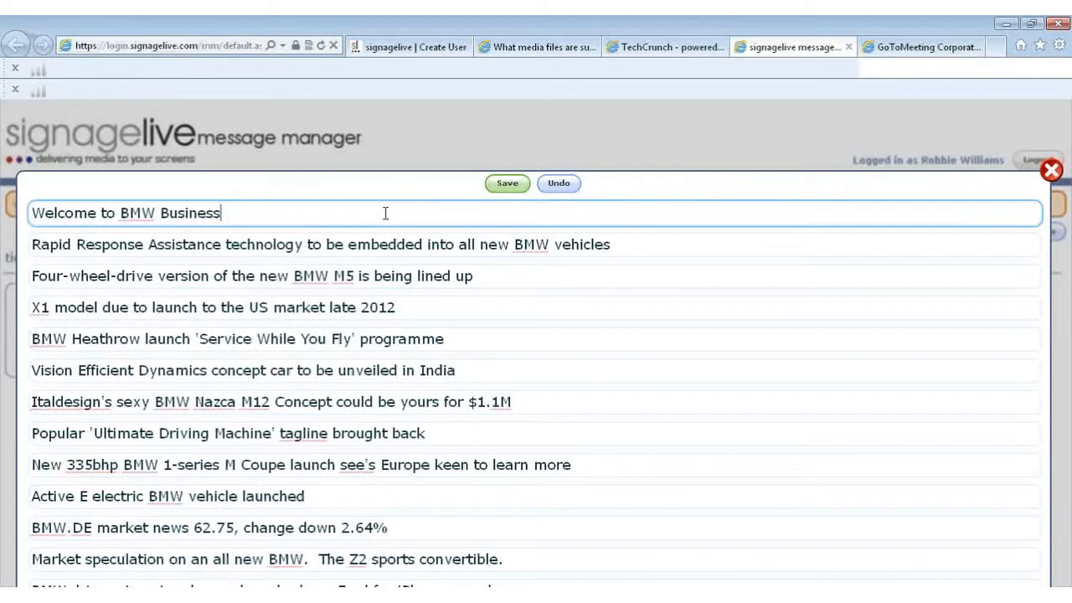
pyautogui.press('BackSpace')
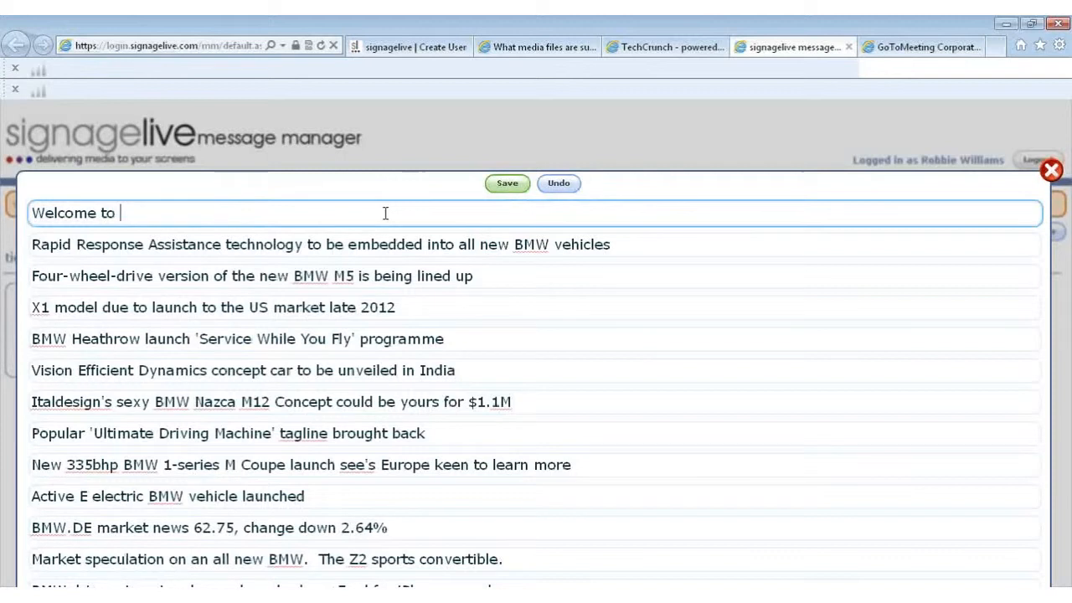
pyautogui.write('todays webinar')
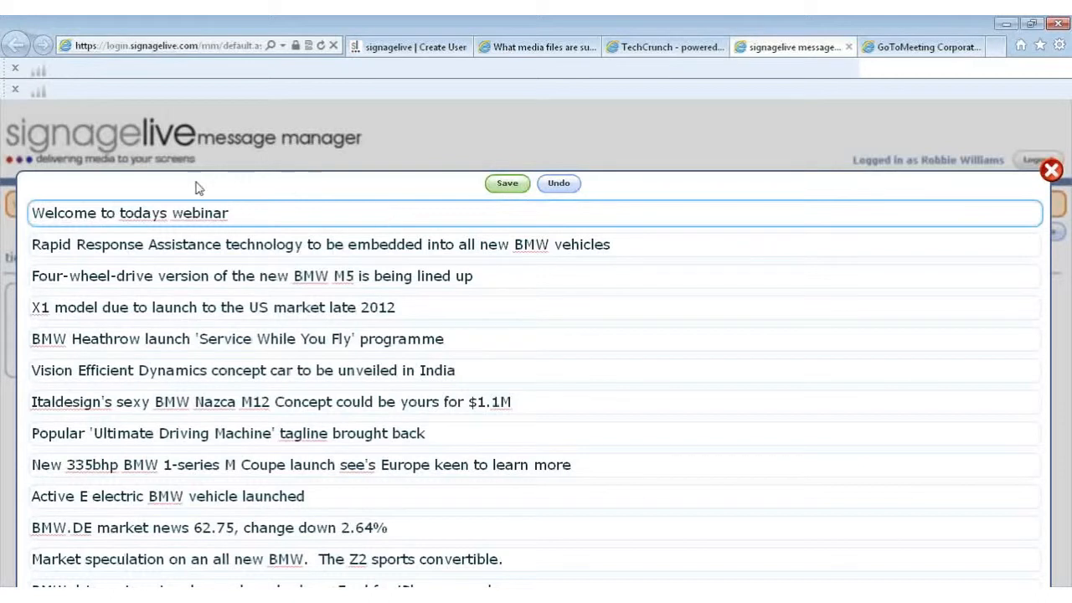
# Correct "todays" to "today's" in the ticker's first line using the spelling suggestion, and close the message editor
pyautogui.rightClick(130, 217)
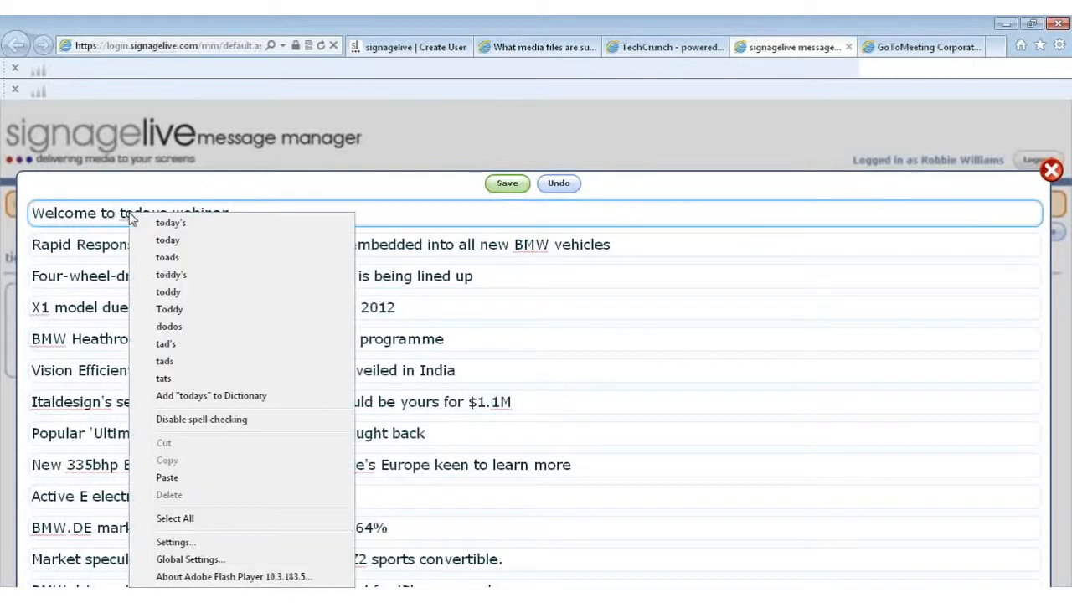
pyautogui.click(147, 221)
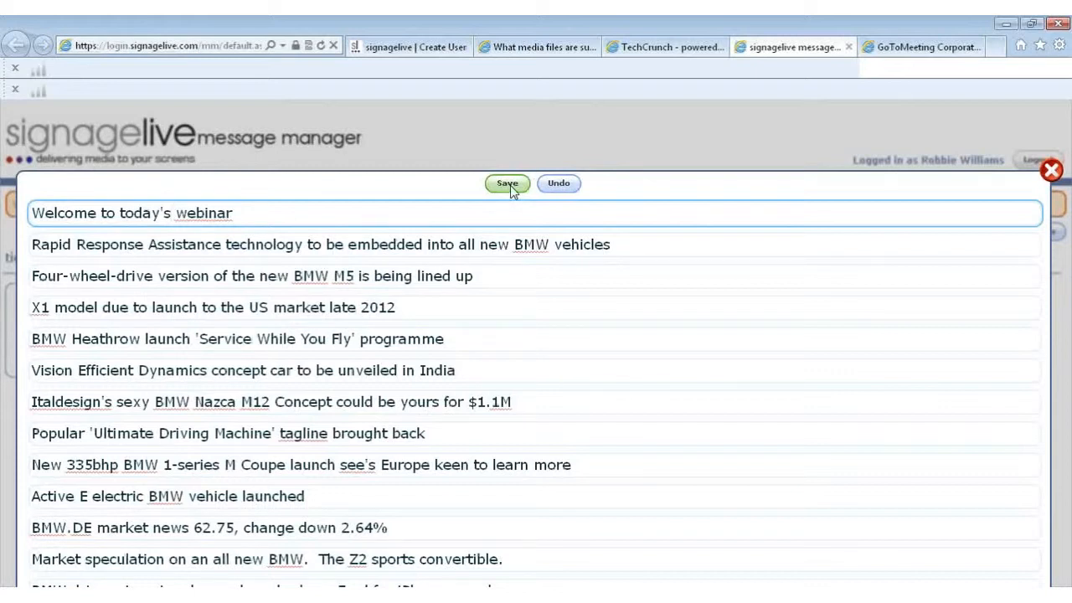
pyautogui.click(1051, 172)
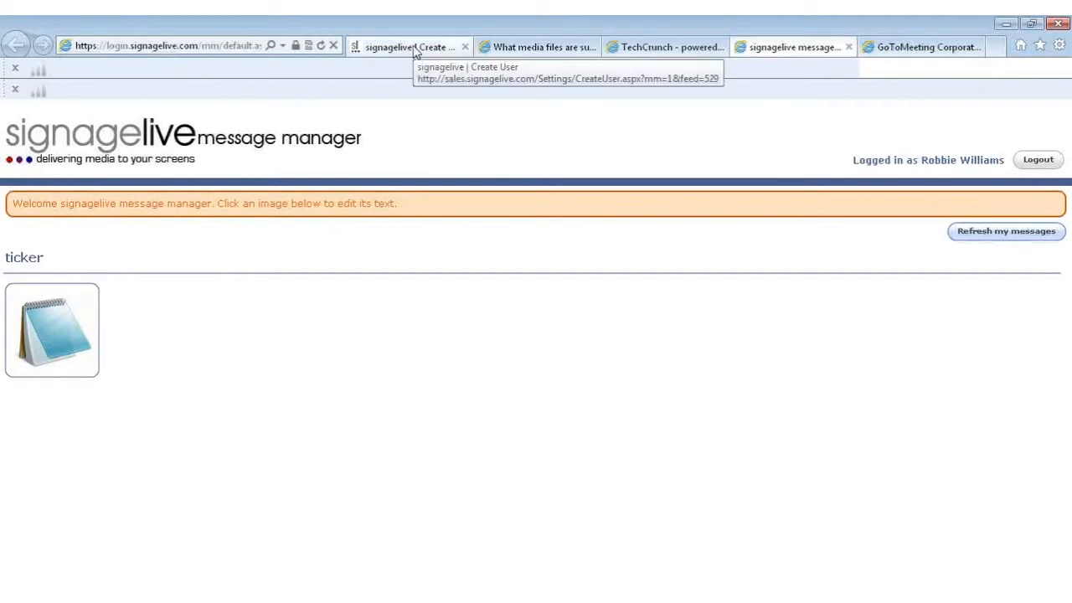
# Return to the main signagelive site and start a new custom RSS feed
pyautogui.click(414, 50)
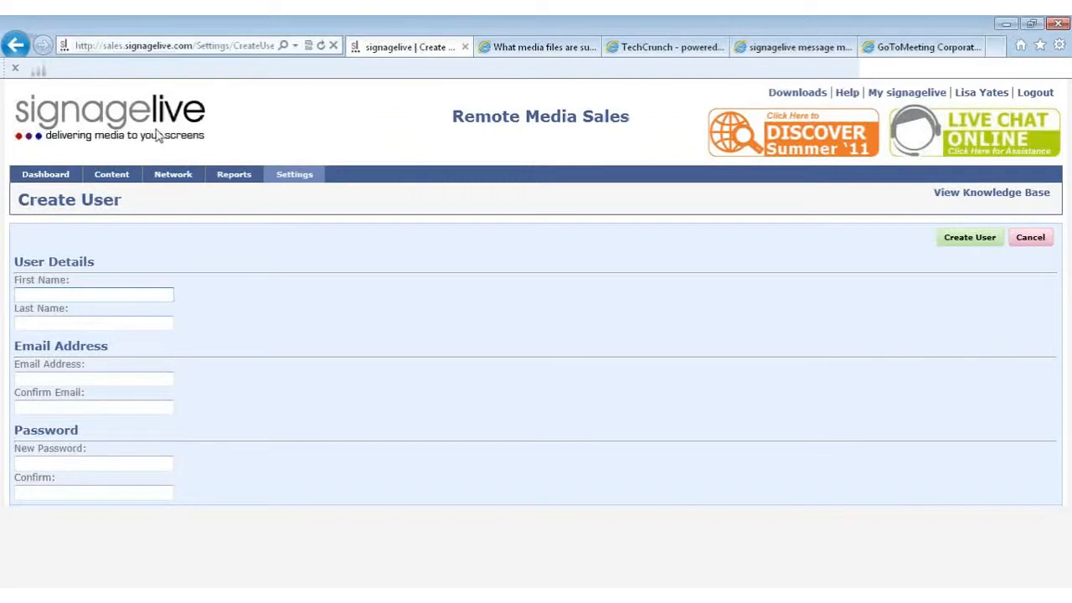
pyautogui.moveTo(102, 177)
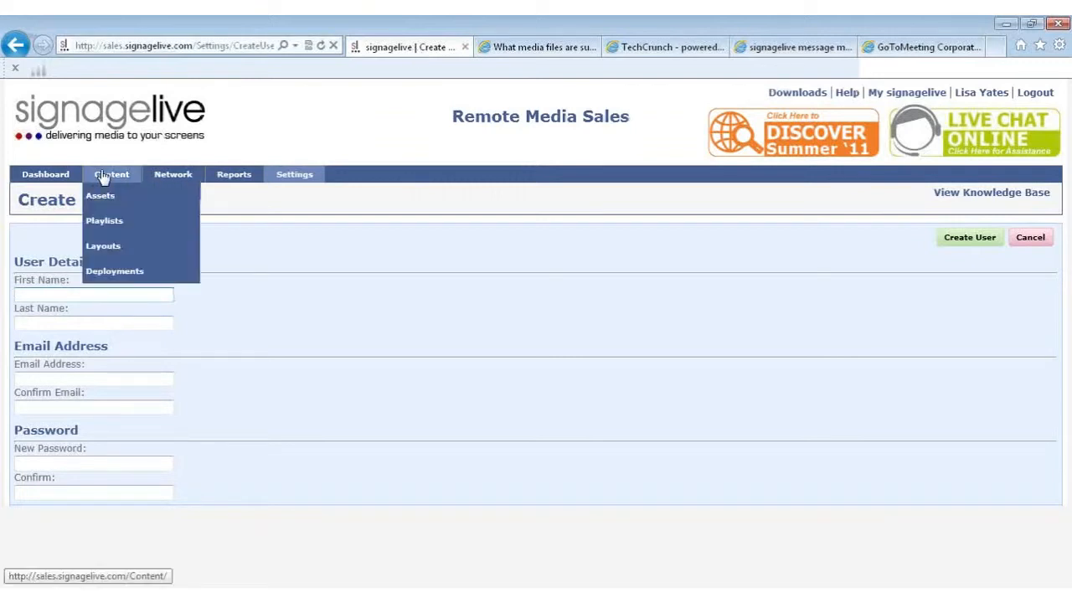
pyautogui.moveTo(110, 196)
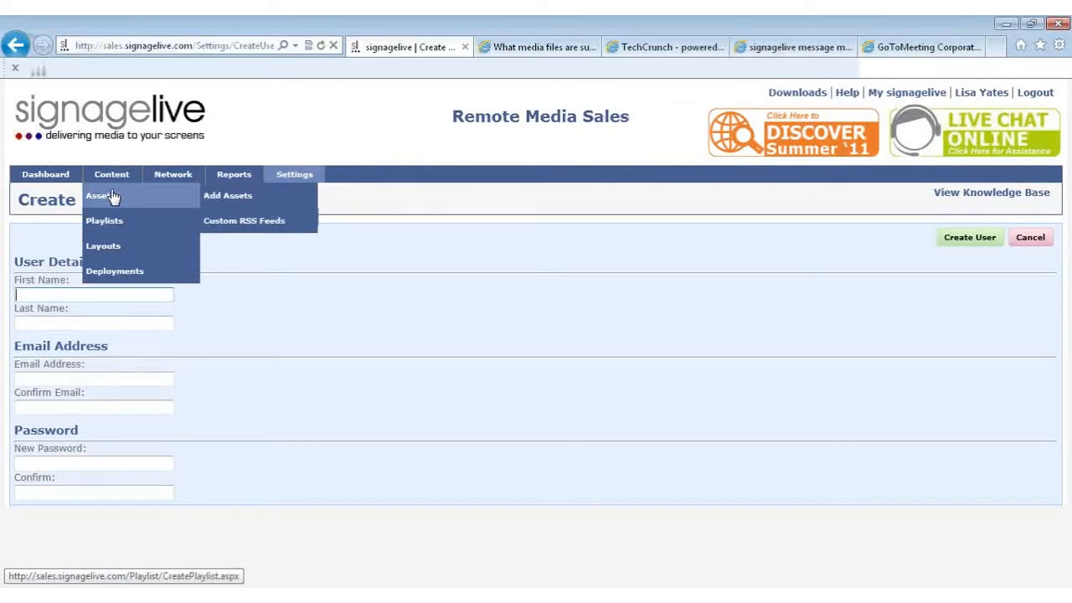
pyautogui.click(241, 221)
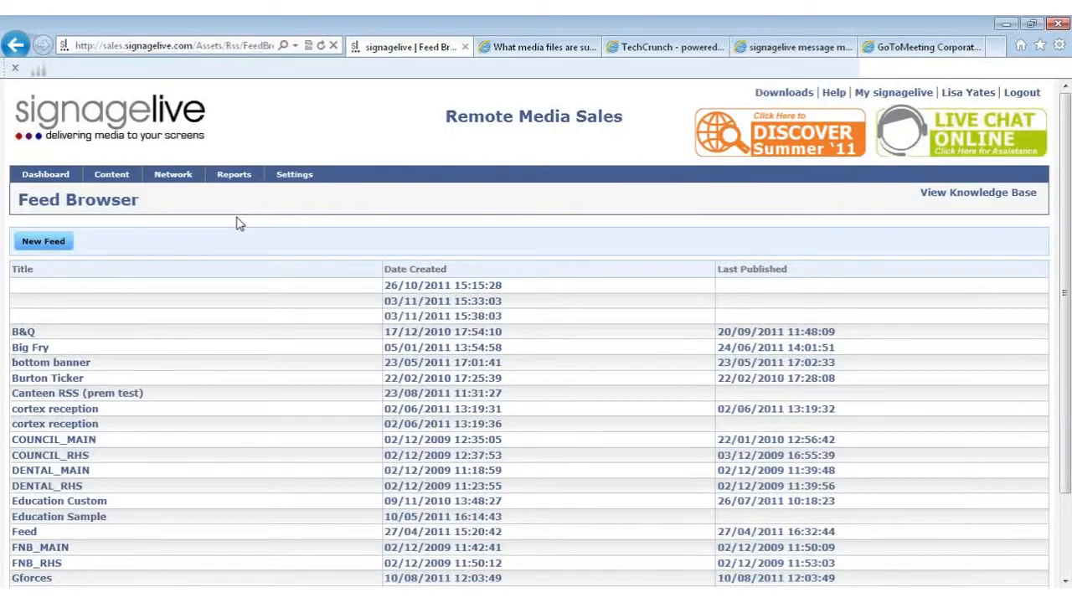
pyautogui.click(44, 242)
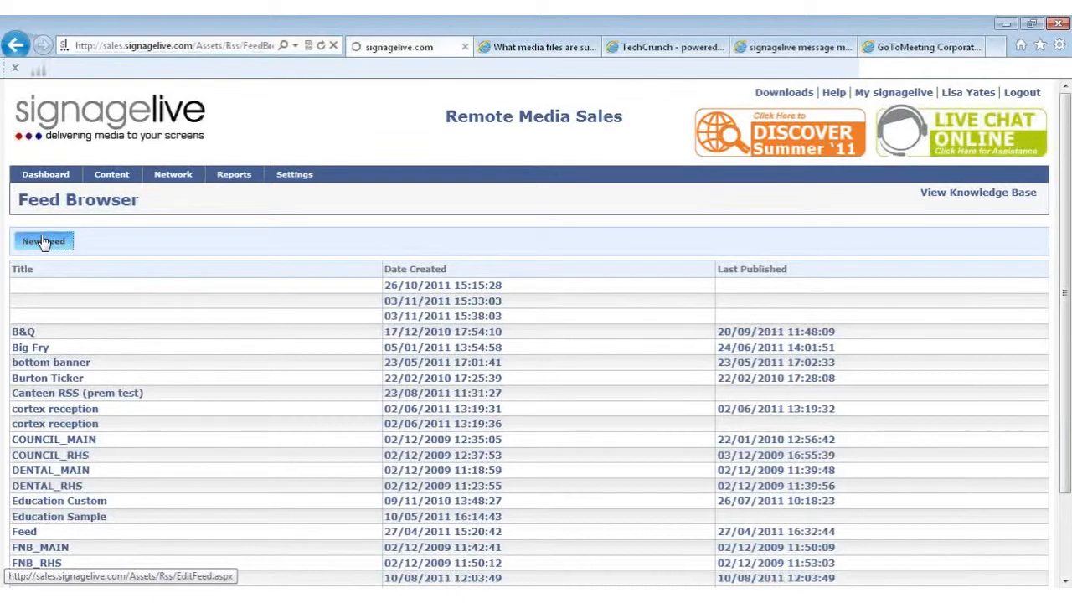
# Title the new feed "Webinar Menu" and add a new blank item to it
pyautogui.click(48, 288)
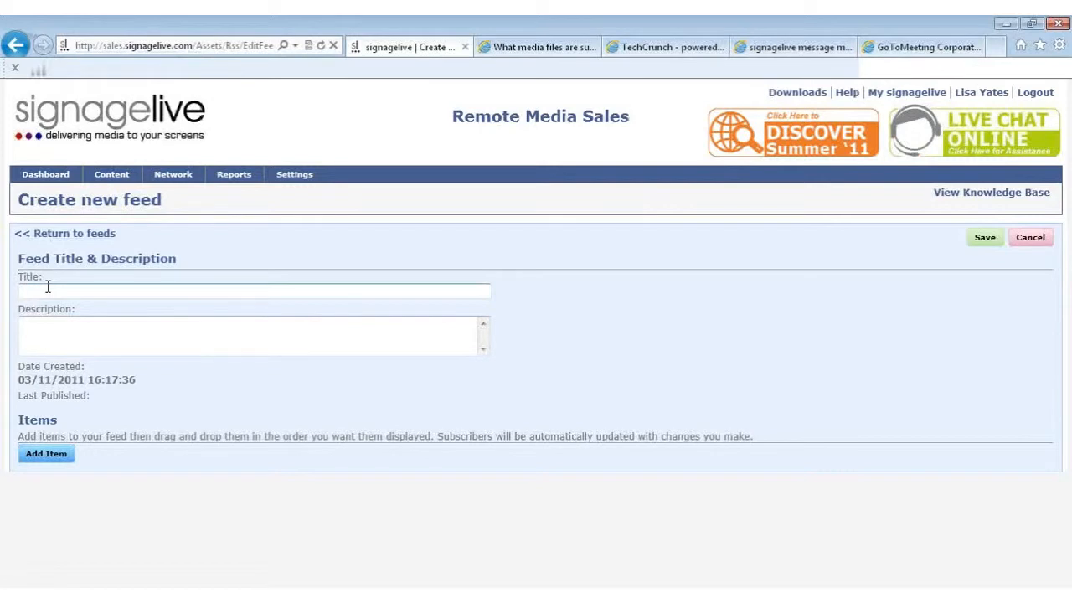
pyautogui.press('capslock')
pyautogui.write('W')
pyautogui.press('capslock')
pyautogui.write('ebinar')
pyautogui.press('capslock')
pyautogui.write('Me')
pyautogui.write('nu')
pyautogui.click(58, 458)
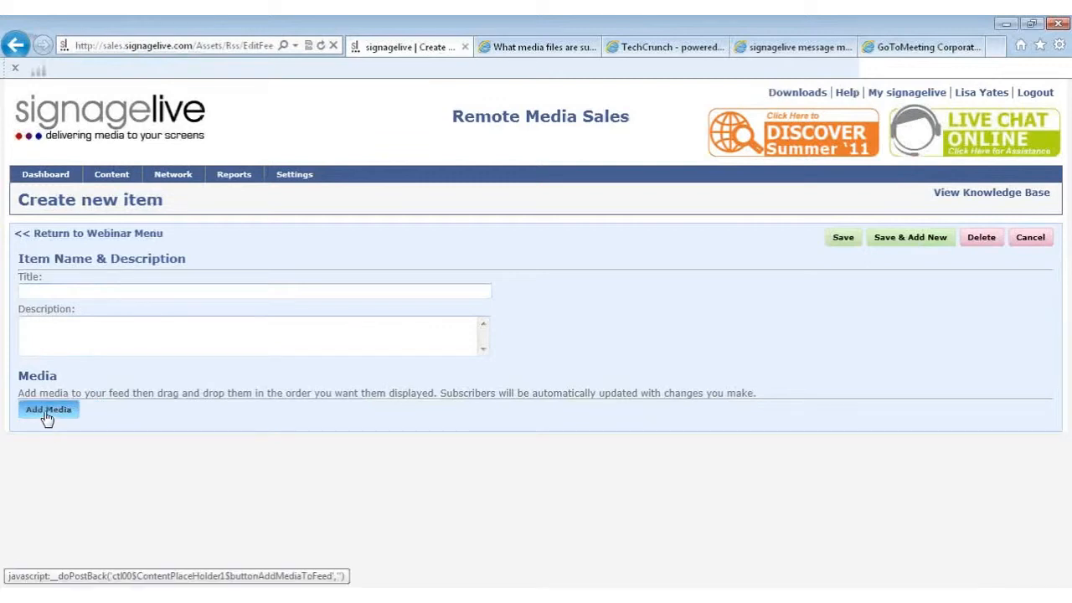
# Add media to the new item by searching the signagelive library for "menu" and choosing beverage_menu.jpg
pyautogui.click(47, 414)
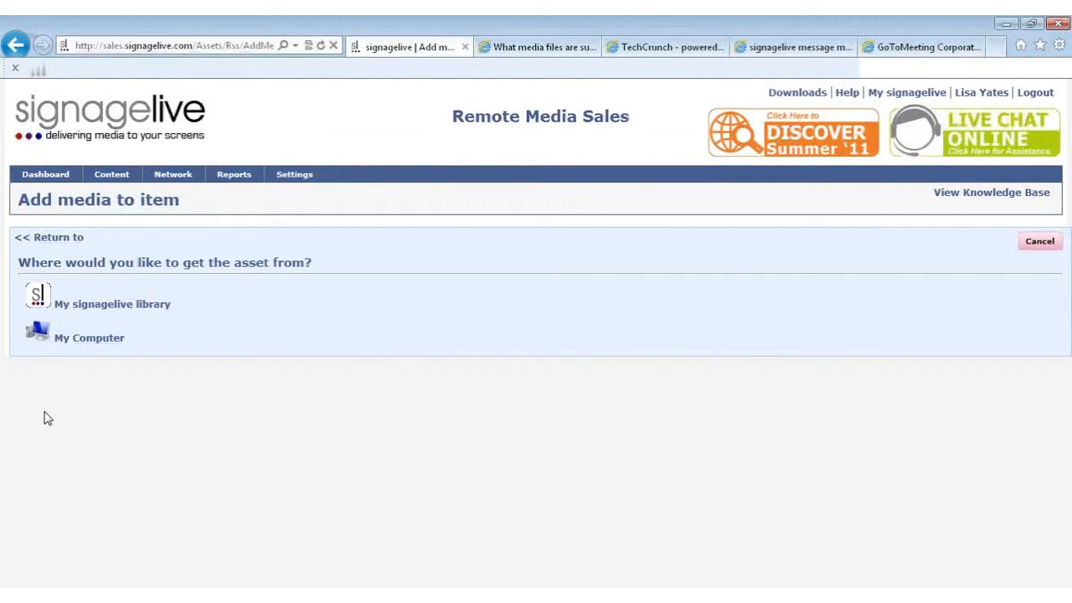
pyautogui.click(75, 310)
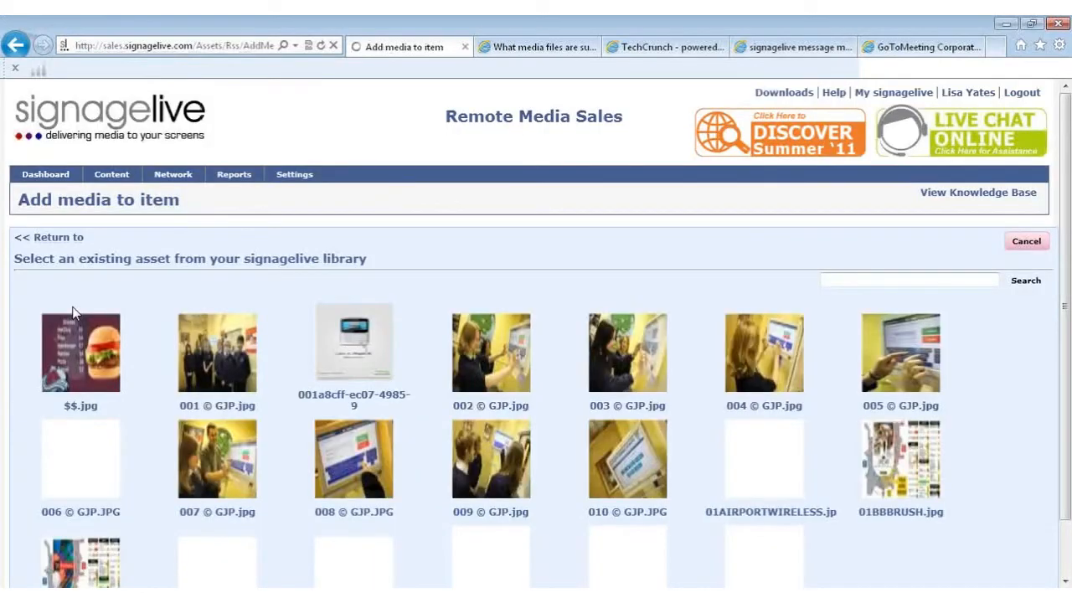
pyautogui.click(843, 281)
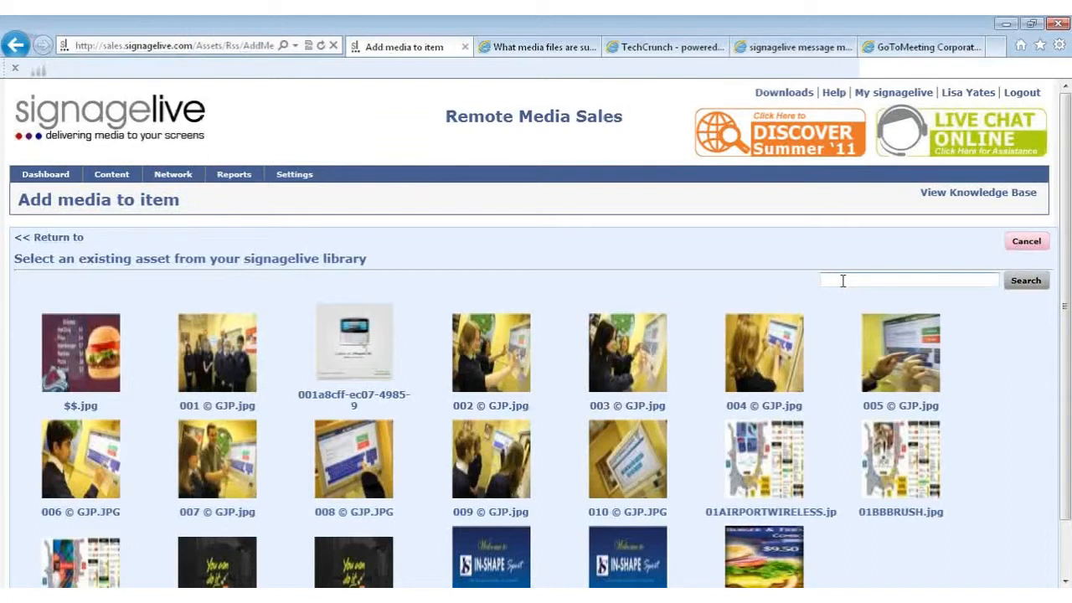
pyautogui.write('menu')
pyautogui.press('Return')
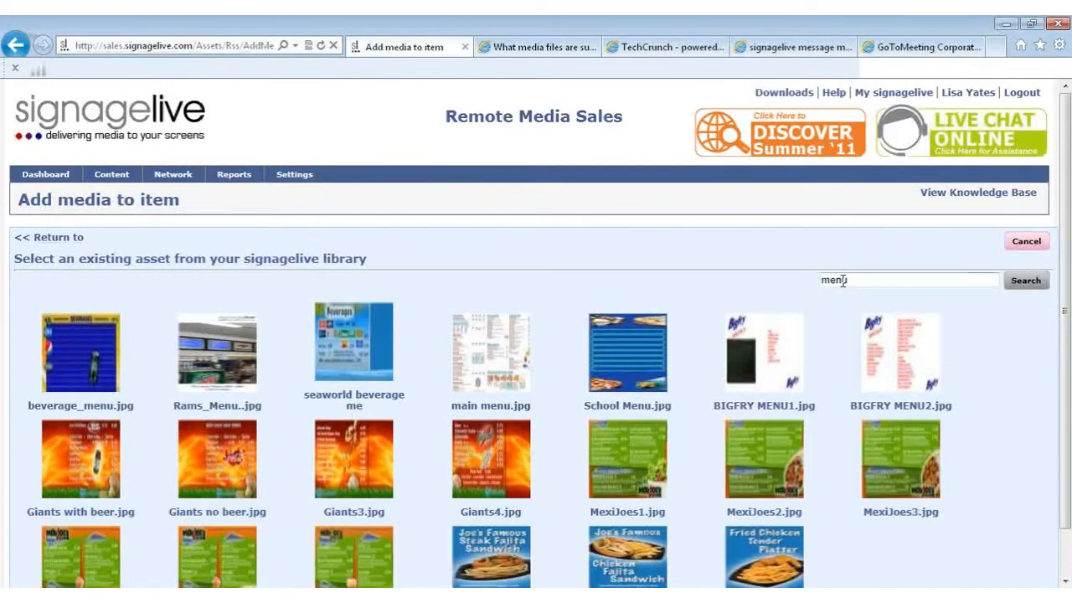
pyautogui.moveTo(1061, 376)
pyautogui.mouseDown()
pyautogui.moveTo(1071, 428)
pyautogui.moveTo(1056, 382)
pyautogui.mouseUp()
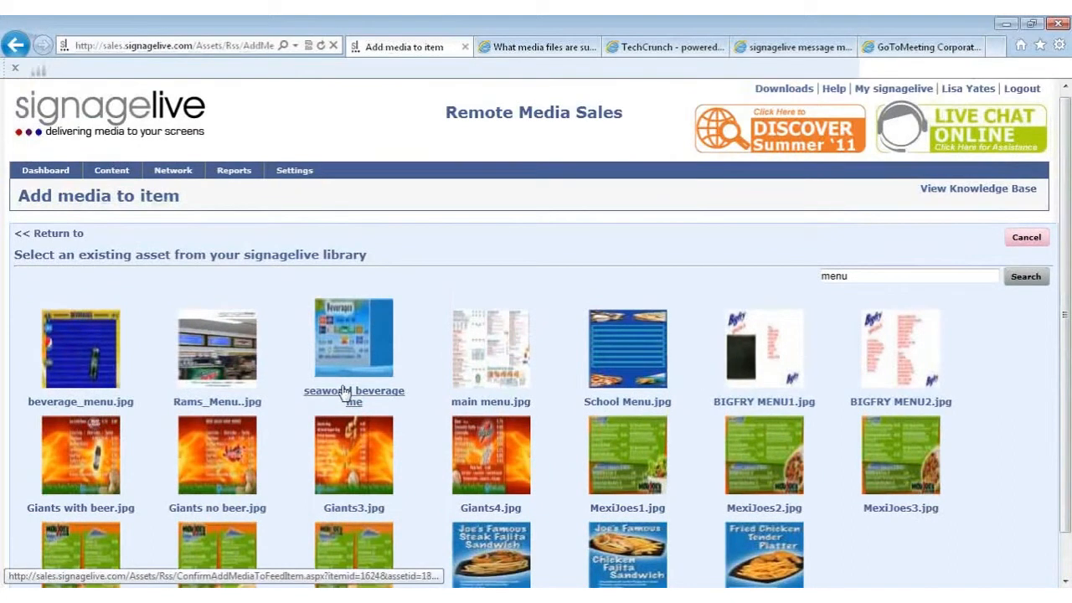
pyautogui.click(75, 350)
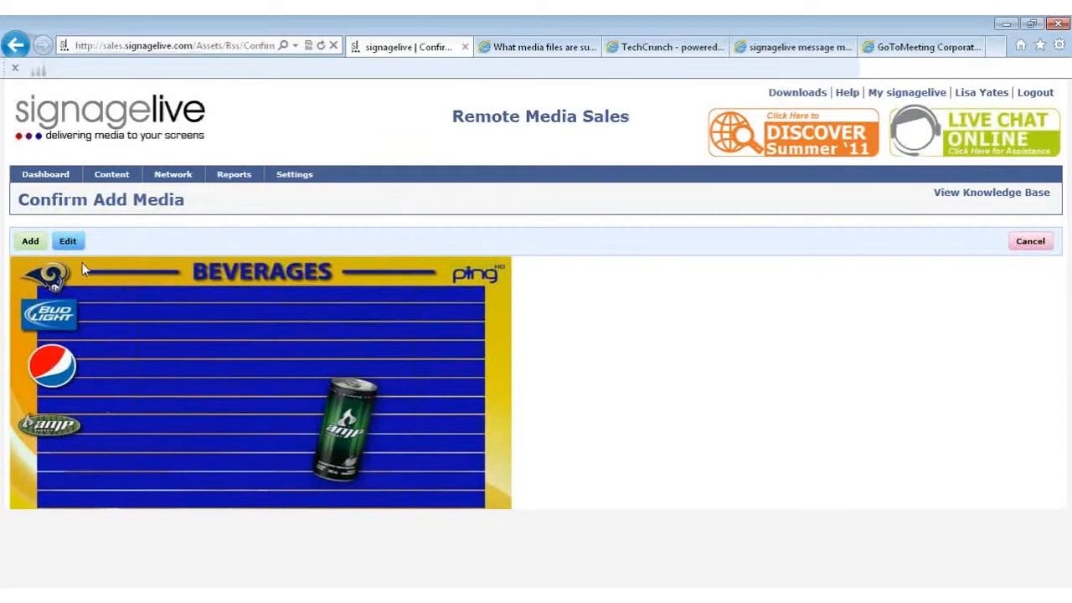
# Open the chosen beverages image for editing and add the text "Bud Light" to it
pyautogui.click(70, 243)
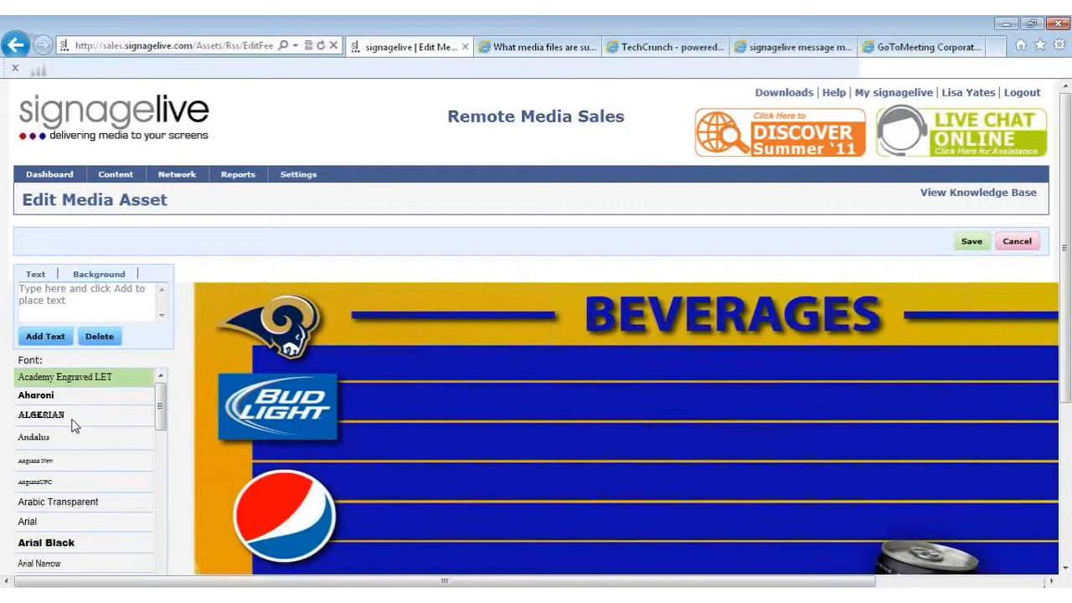
pyautogui.click(76, 304)
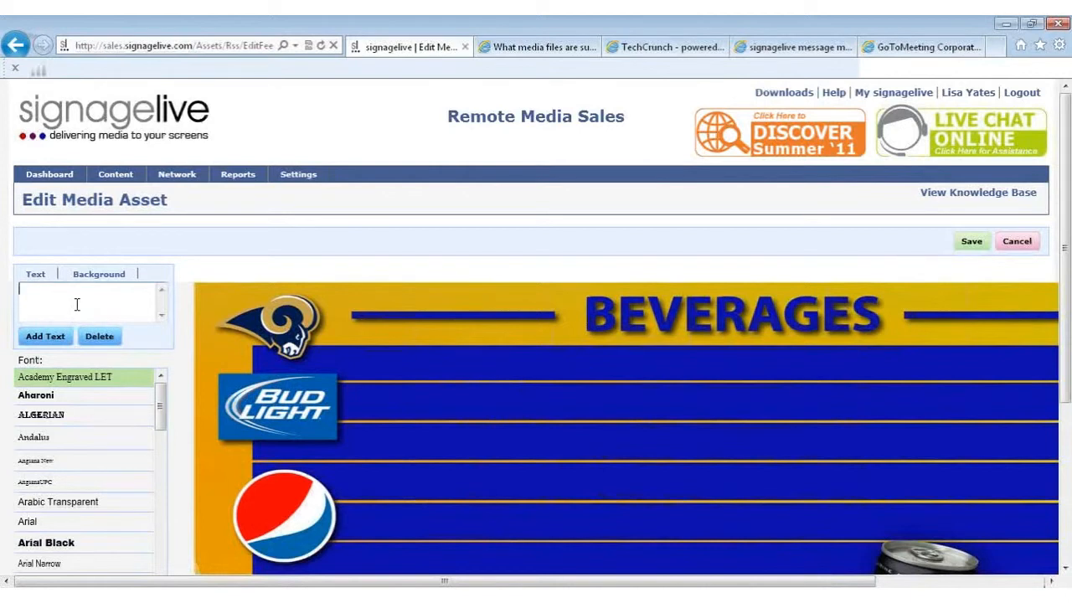
pyautogui.press('capslock')
pyautogui.write('B')
pyautogui.press('capslock')
pyautogui.write('ud')
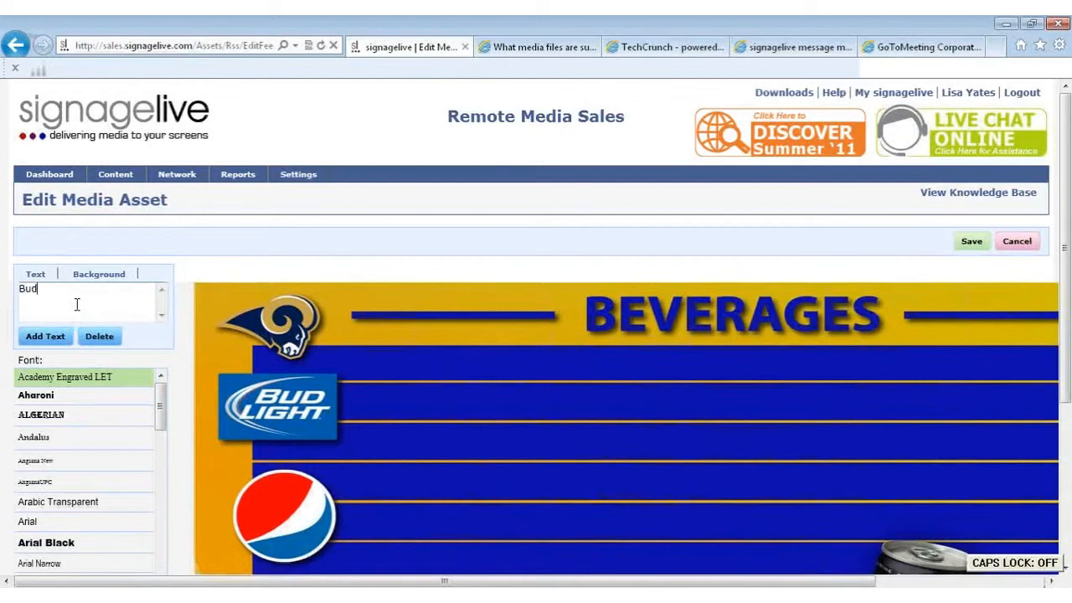
pyautogui.write(' Light')
pyautogui.click(55, 350)
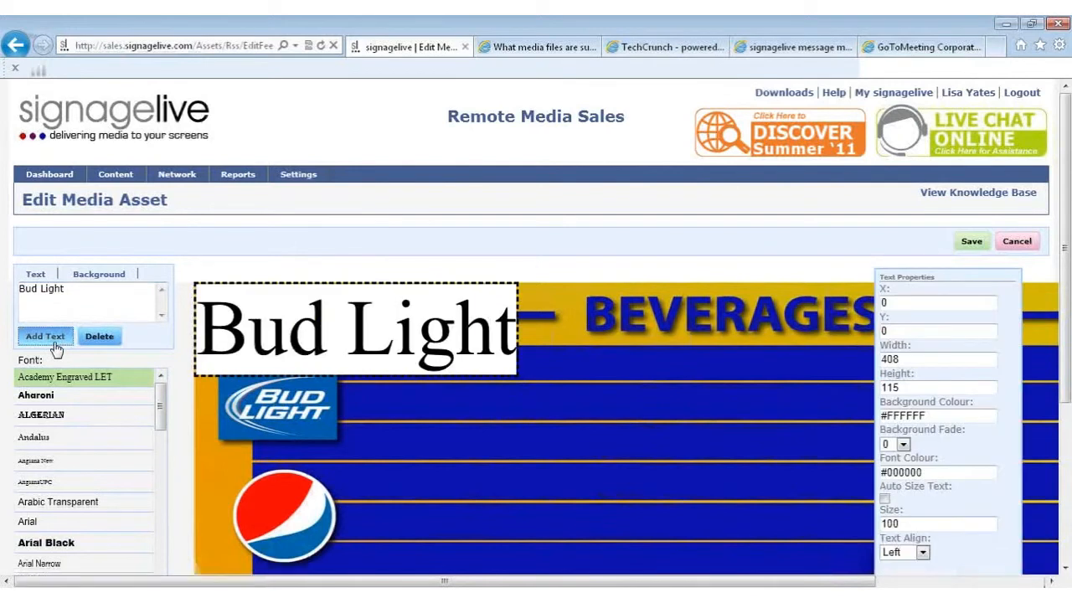
# Move the text properties clear of the menu area and set the "Bud Light" text's font colour to white, #FFFFFF
pyautogui.moveTo(160, 407)
pyautogui.mouseDown()
pyautogui.moveTo(163, 476)
pyautogui.moveTo(163, 387)
pyautogui.mouseUp()
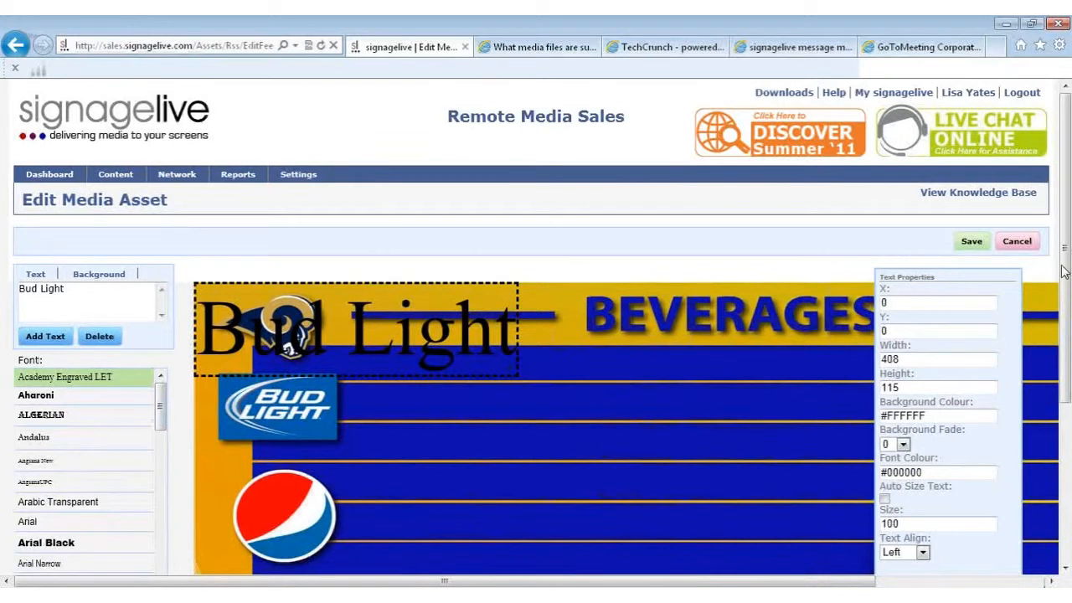
pyautogui.moveTo(970, 281); pyautogui.dragTo(836, 149)
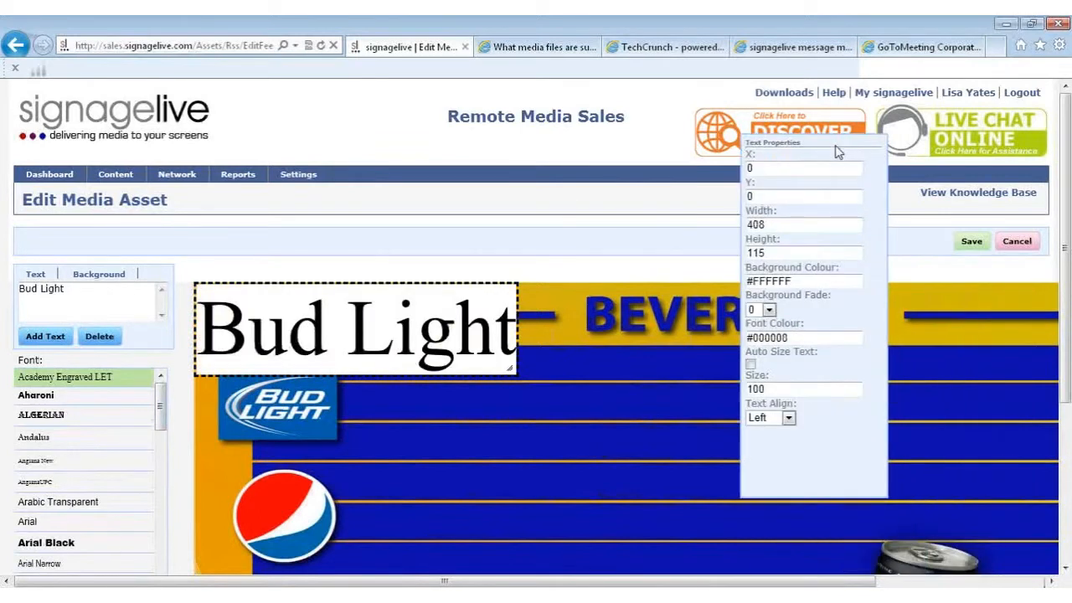
pyautogui.click(808, 337)
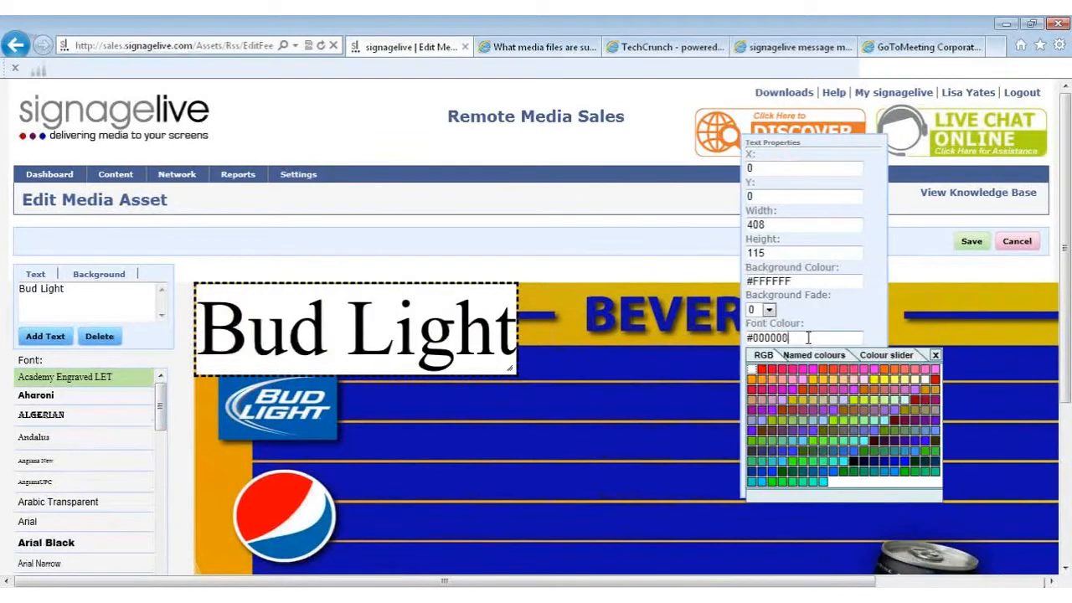
pyautogui.click(927, 384)
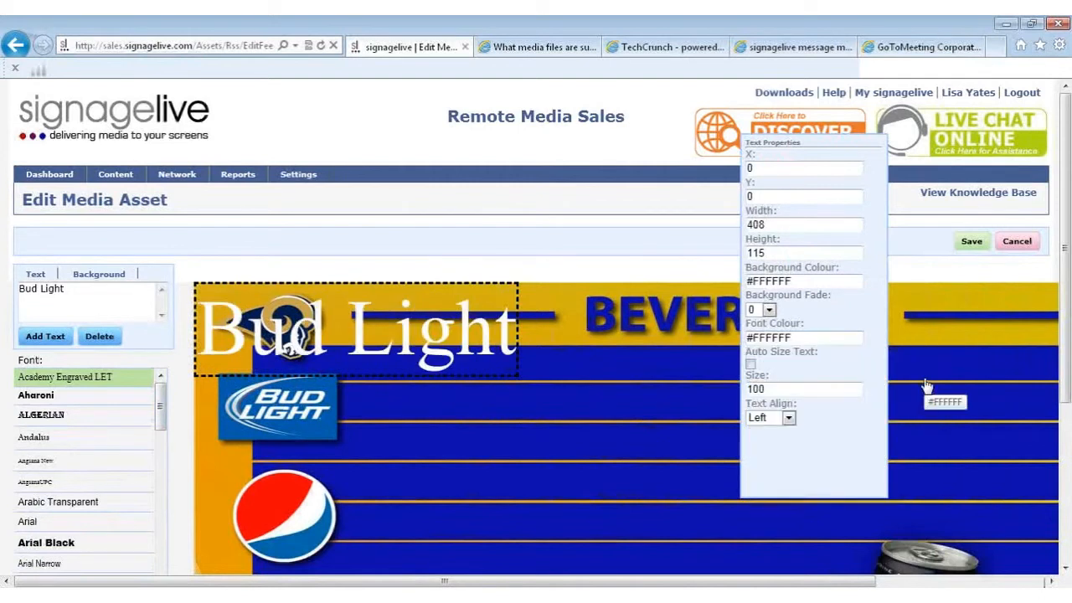
# Set the "Bud Light" text's size to 70
pyautogui.click(798, 389)
pyautogui.press('BackSpace')
pyautogui.press('BackSpace')
pyautogui.press('BackSpace')
pyautogui.write('70')
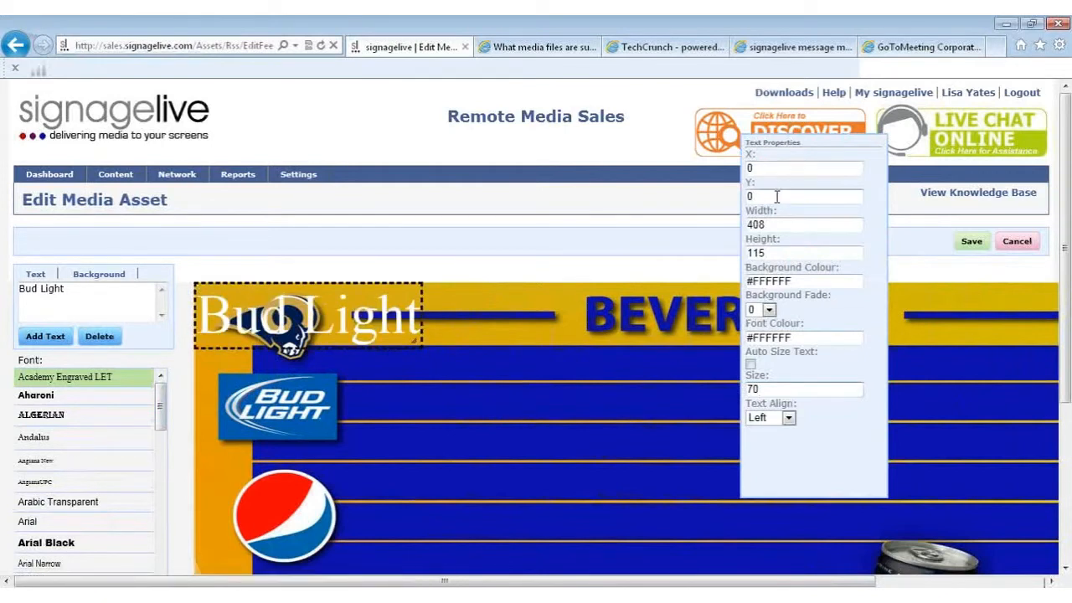
# Keep the "Bud Light" text aligned Left and place it beside the Bud Light logo, at about X 209, Y 110
pyautogui.click(788, 418)
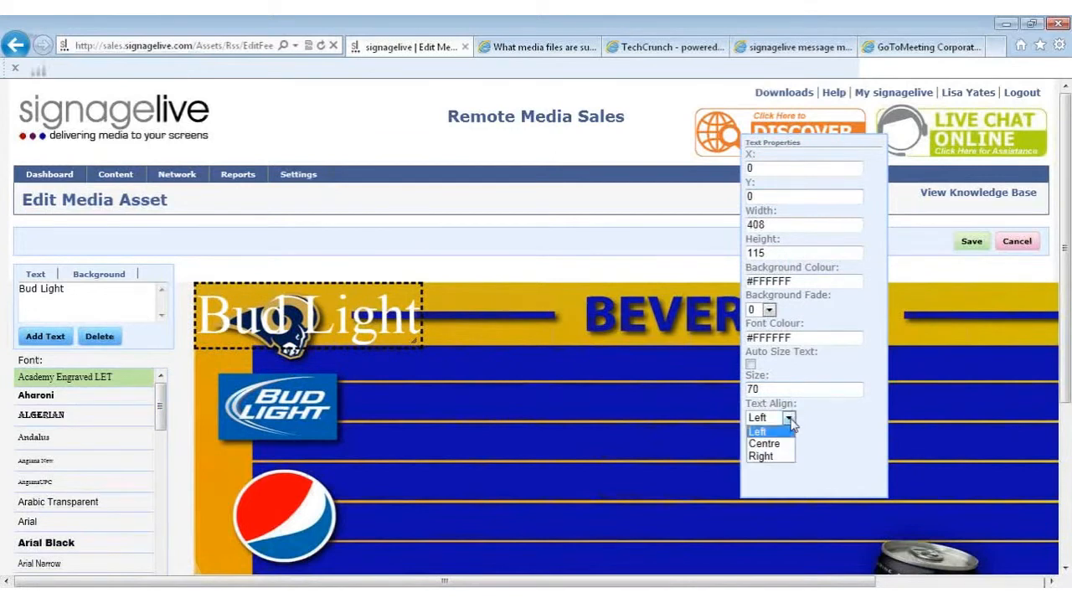
pyautogui.click(790, 423)
pyautogui.moveTo(326, 314); pyautogui.dragTo(490, 401)
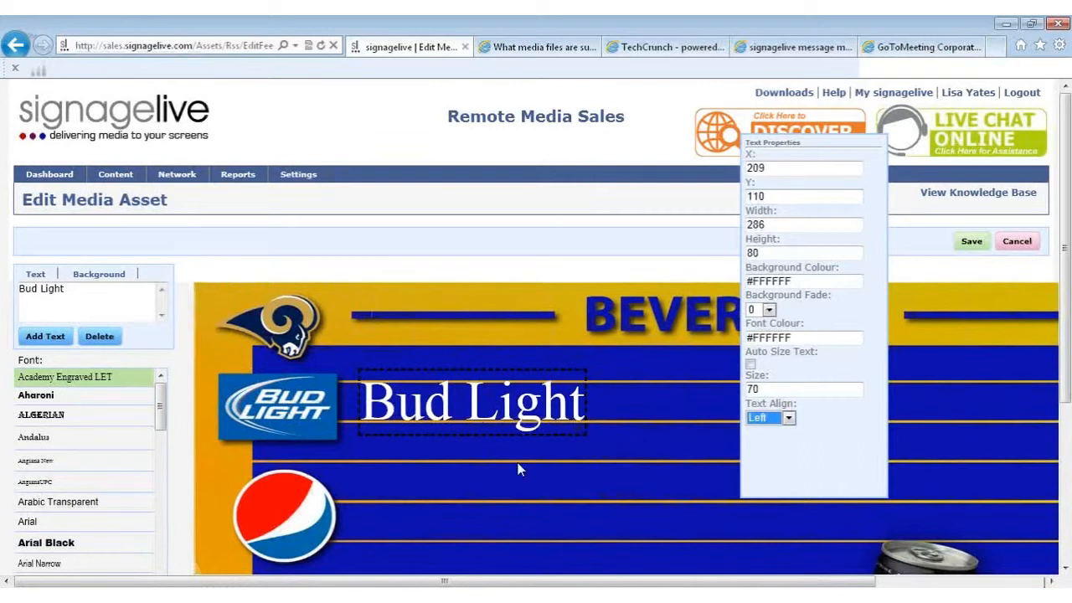
pyautogui.click(422, 489)
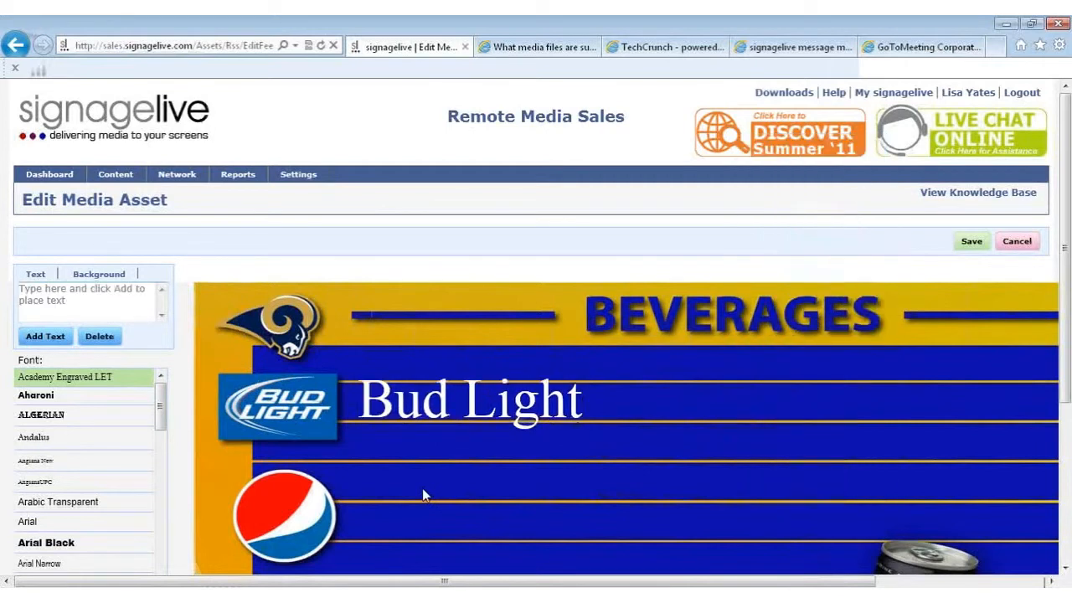
# Add the price text "£3.90" to the beverages image
pyautogui.click(100, 301)
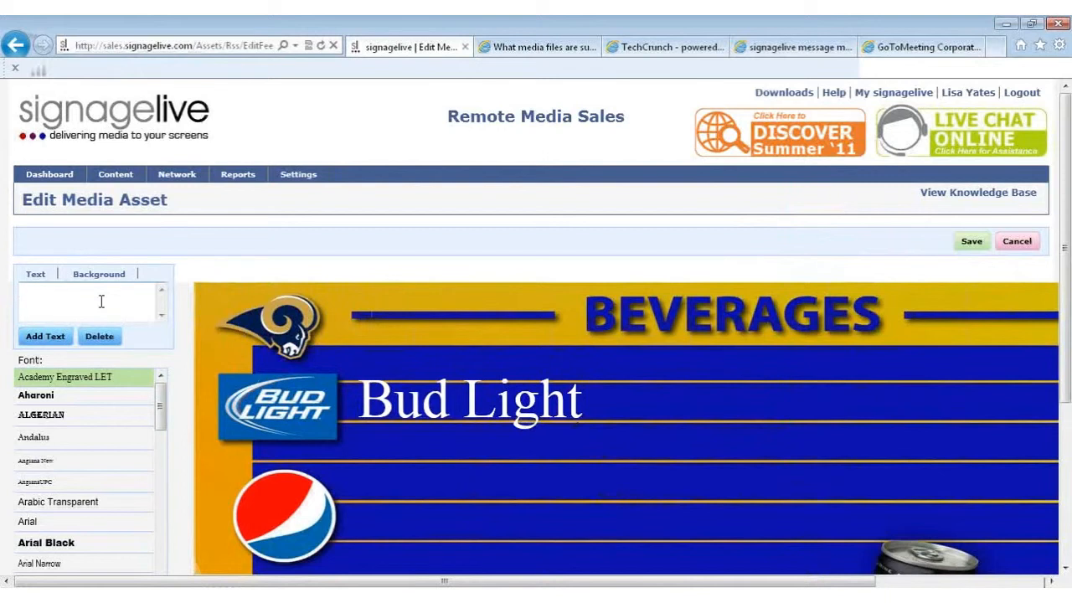
pyautogui.write('£3.90')
pyautogui.click(58, 341)
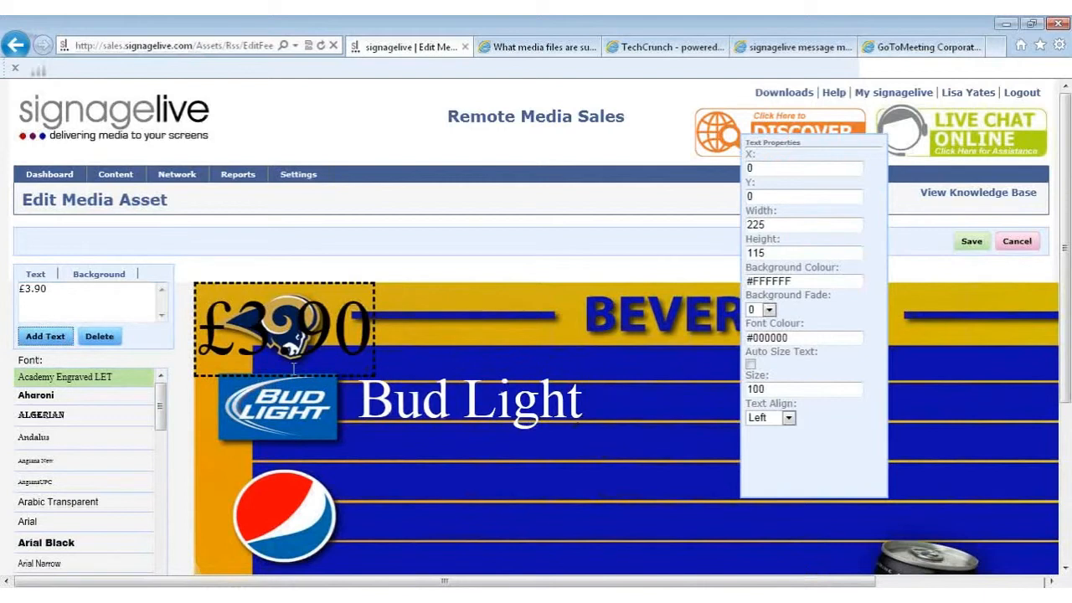
# Set the "£3.90" text's size to 70 and its font colour to white, #FFFFFF
pyautogui.click(807, 389)
pyautogui.press('BackSpace')
pyautogui.press('BackSpace')
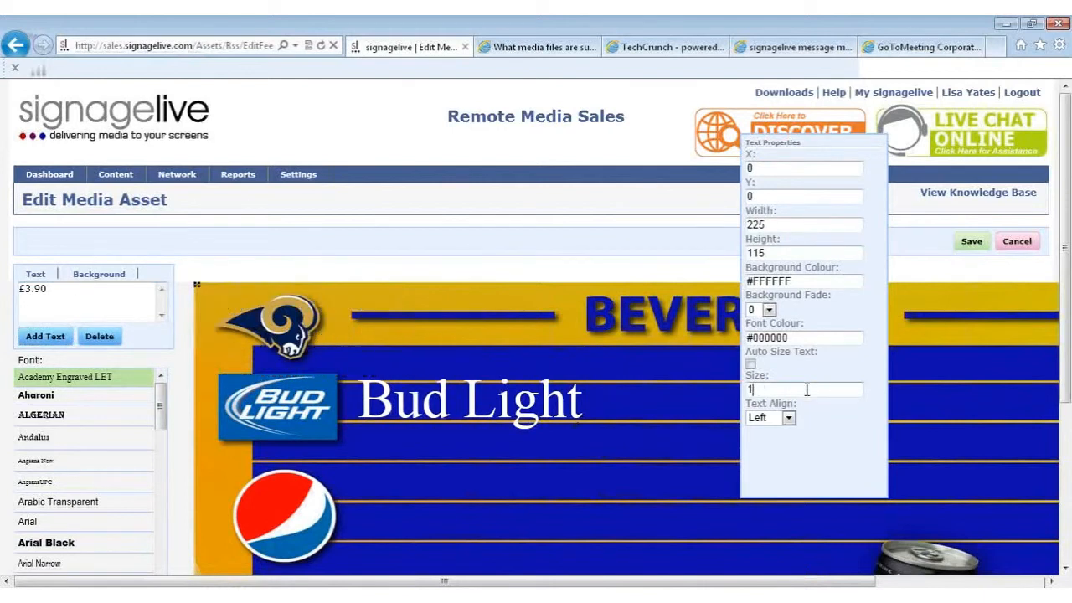
pyautogui.press('BackSpace')
pyautogui.write('70')
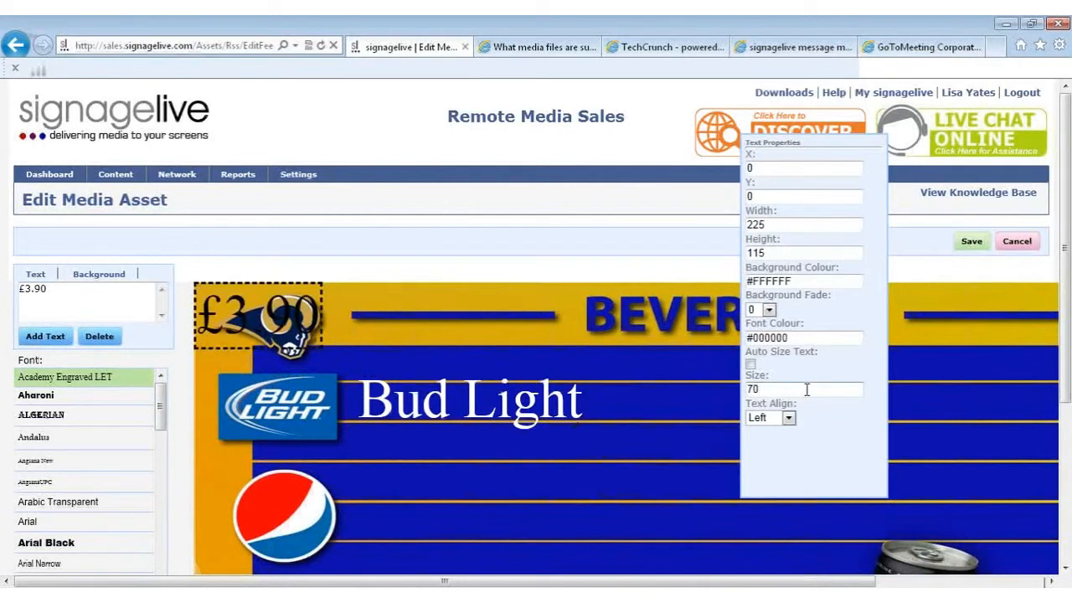
pyautogui.click(800, 338)
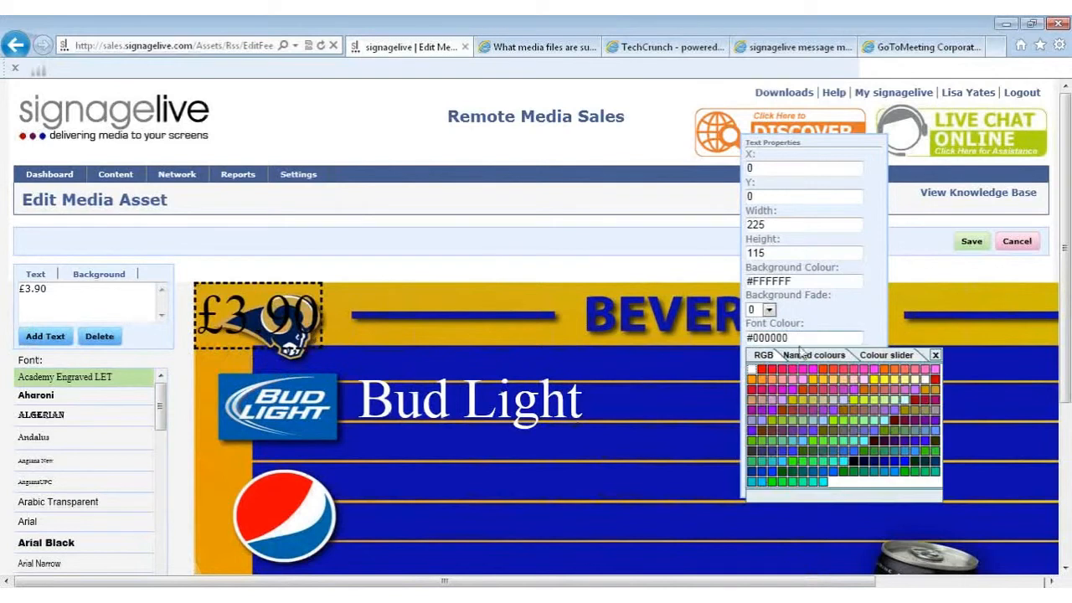
pyautogui.click(926, 380)
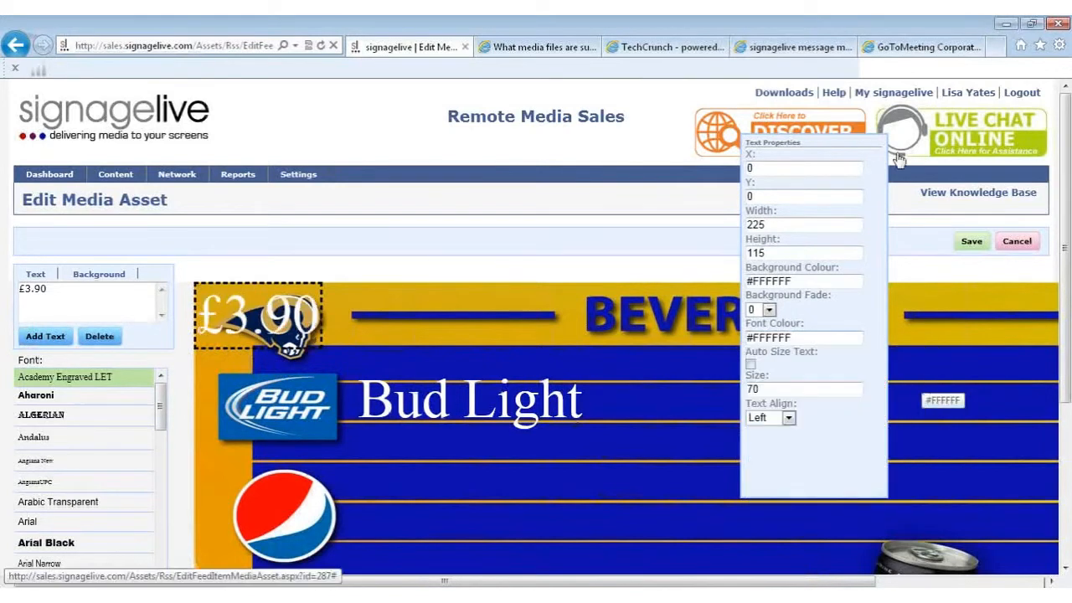
# Move the text properties out of the way and place "£3.90" across from "Bud Light", at about X 852, Y 112
pyautogui.moveTo(868, 143); pyautogui.dragTo(749, 451)
pyautogui.moveTo(234, 327); pyautogui.dragTo(905, 415)
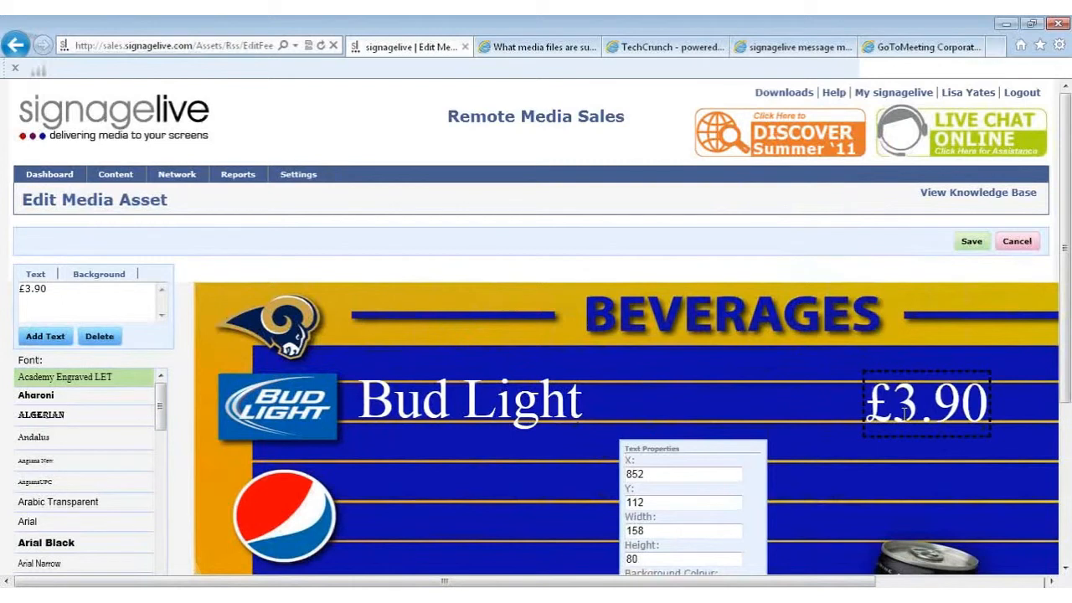
pyautogui.click(802, 408)
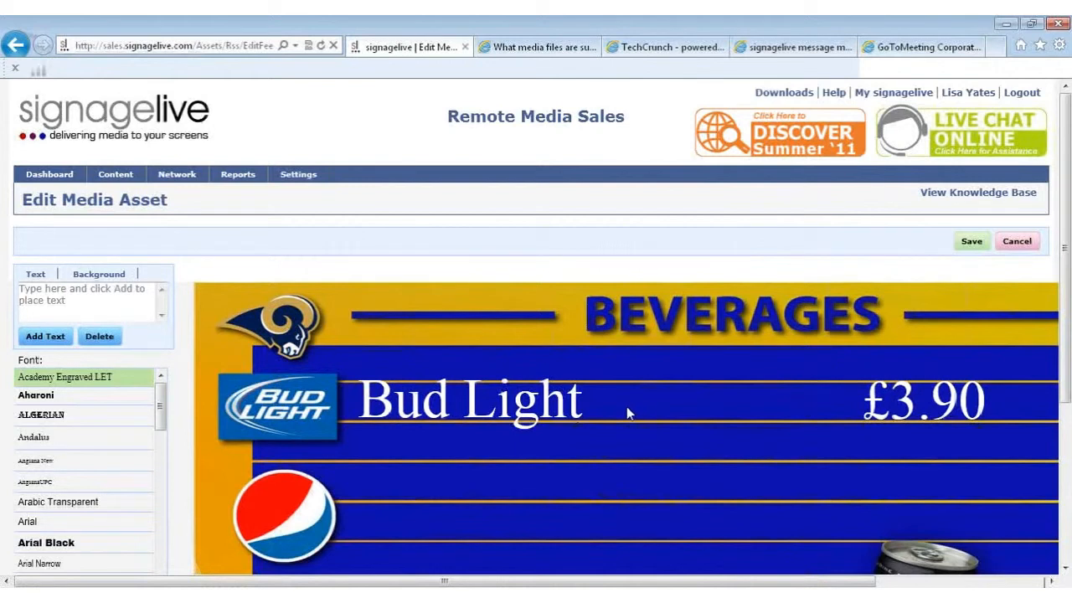
# Shift the "Bud Light" text slightly further from the logo, to about X 220, Y 109
pyautogui.click(576, 404)
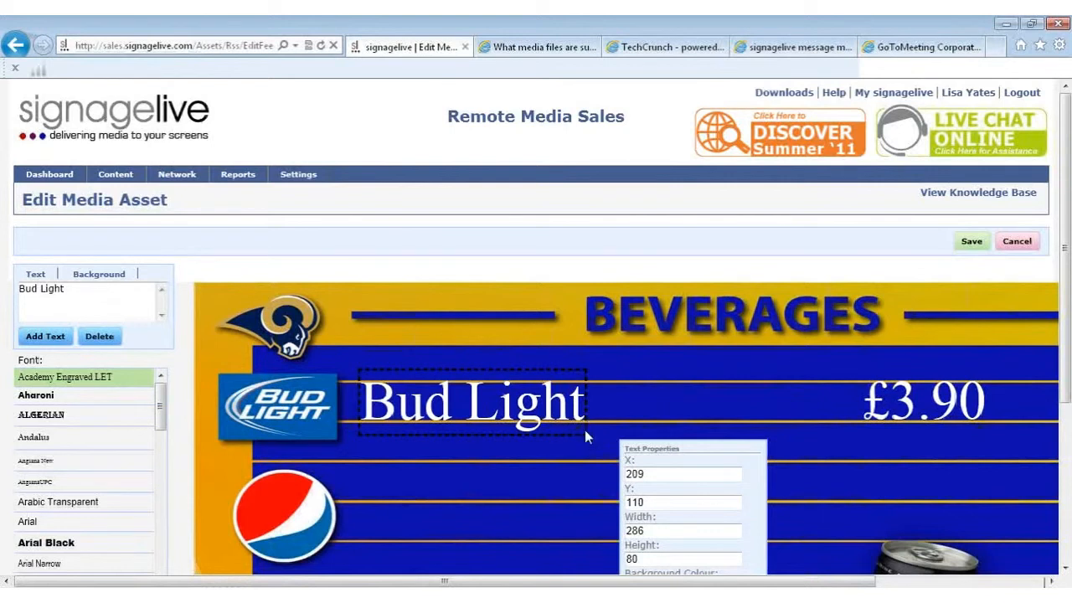
pyautogui.moveTo(585, 418); pyautogui.dragTo(593, 418)
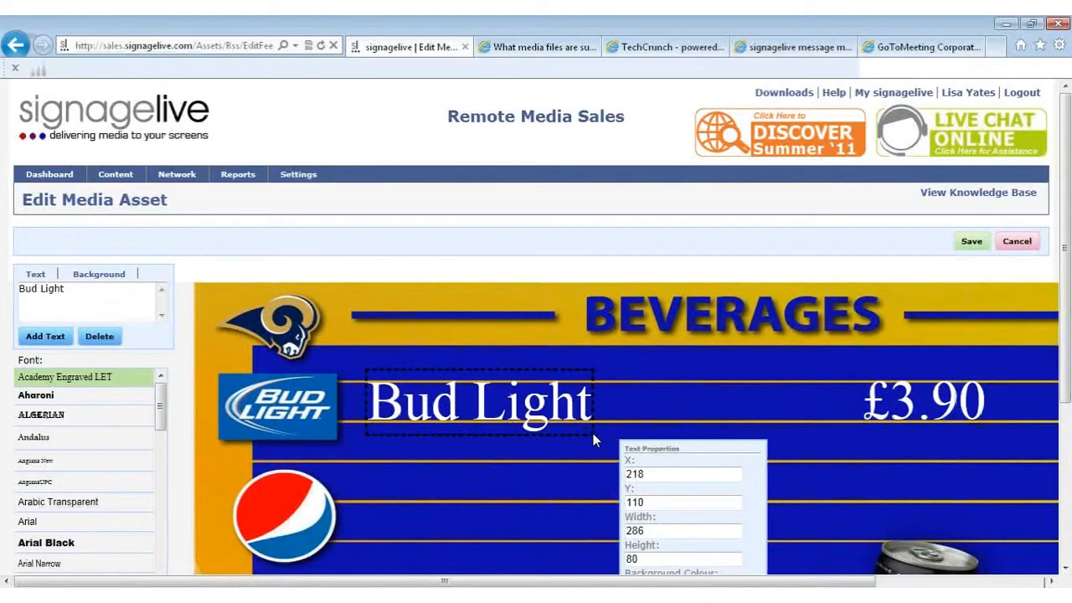
pyautogui.moveTo(593, 439); pyautogui.dragTo(622, 434)
pyautogui.moveTo(557, 394); pyautogui.dragTo(530, 400)
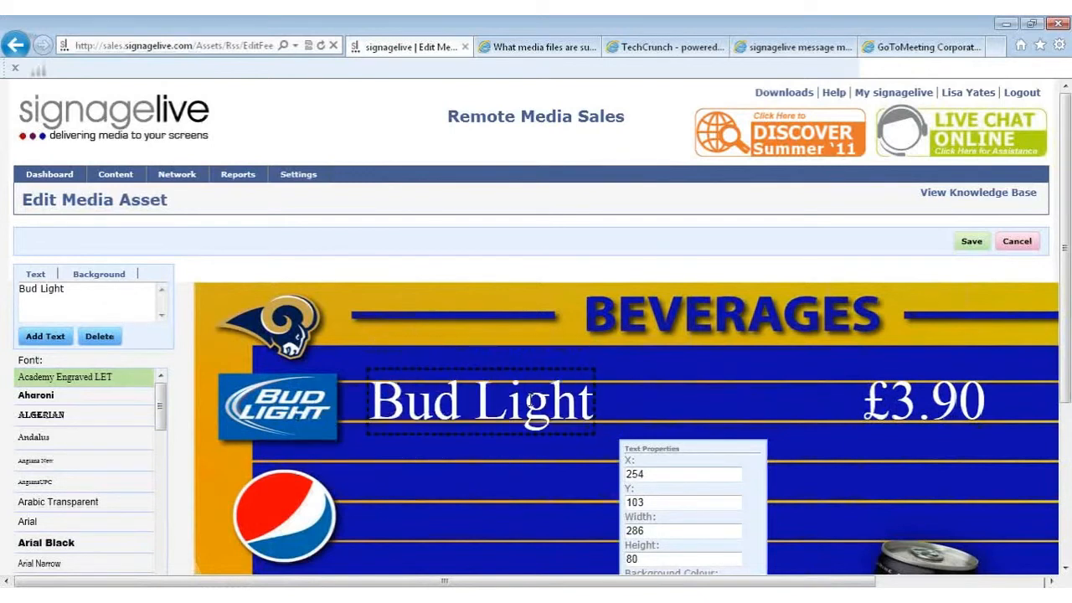
pyautogui.click(598, 408)
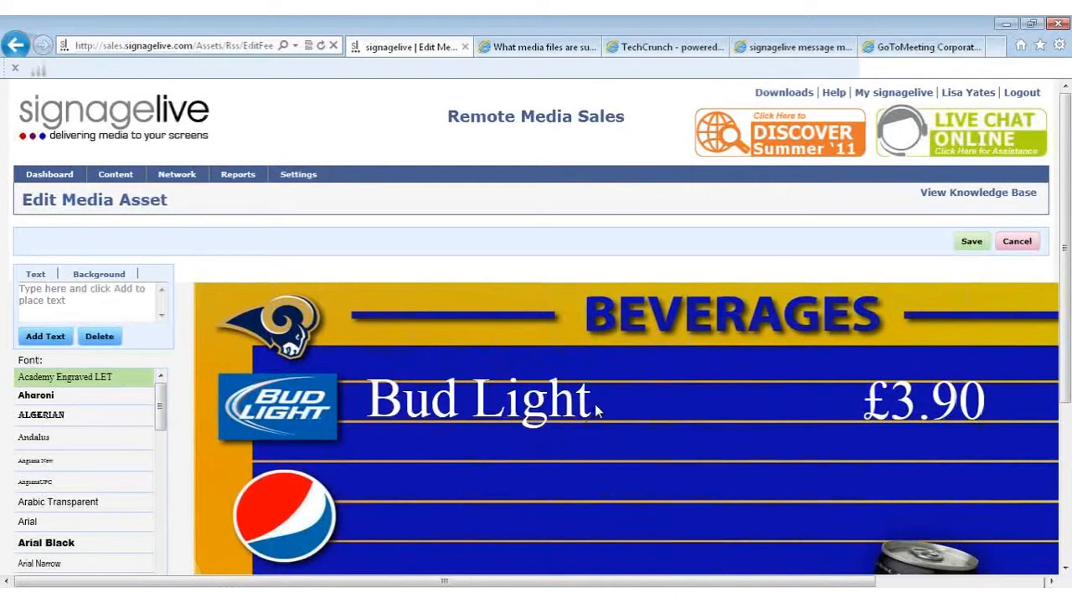
# Widen the "Bud Light" text box so that it extends almost to the "£3.90" price
pyautogui.click(591, 406)
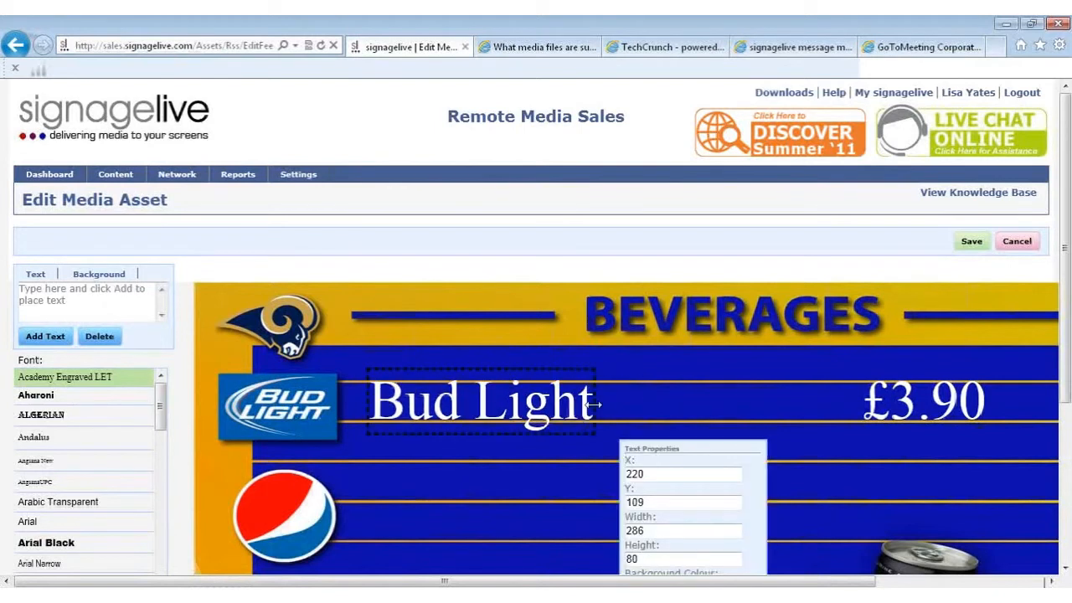
pyautogui.moveTo(752, 400); pyautogui.dragTo(847, 391)
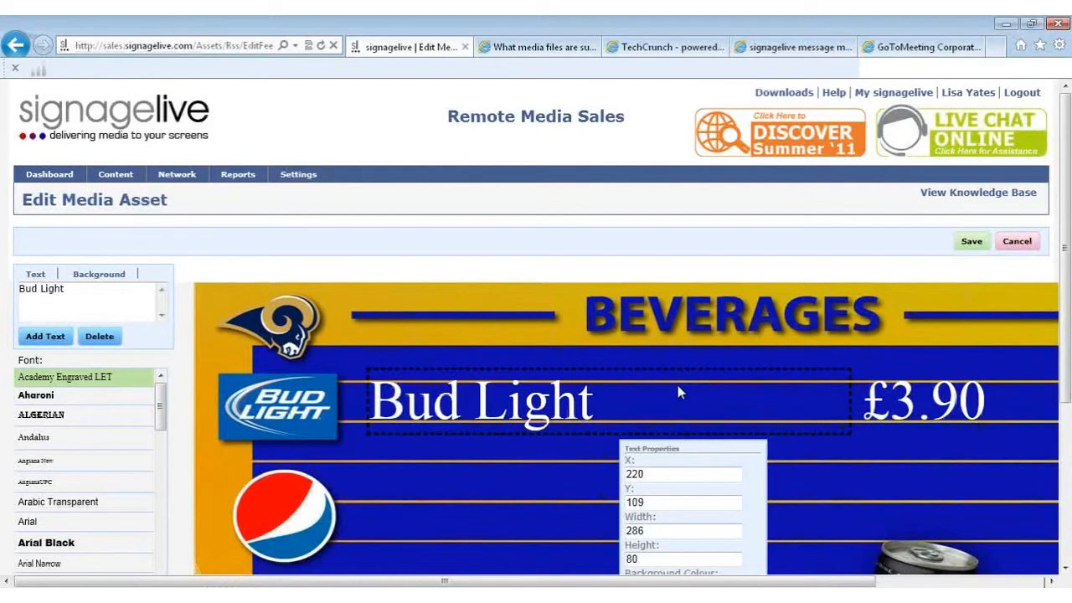
pyautogui.click(596, 448)
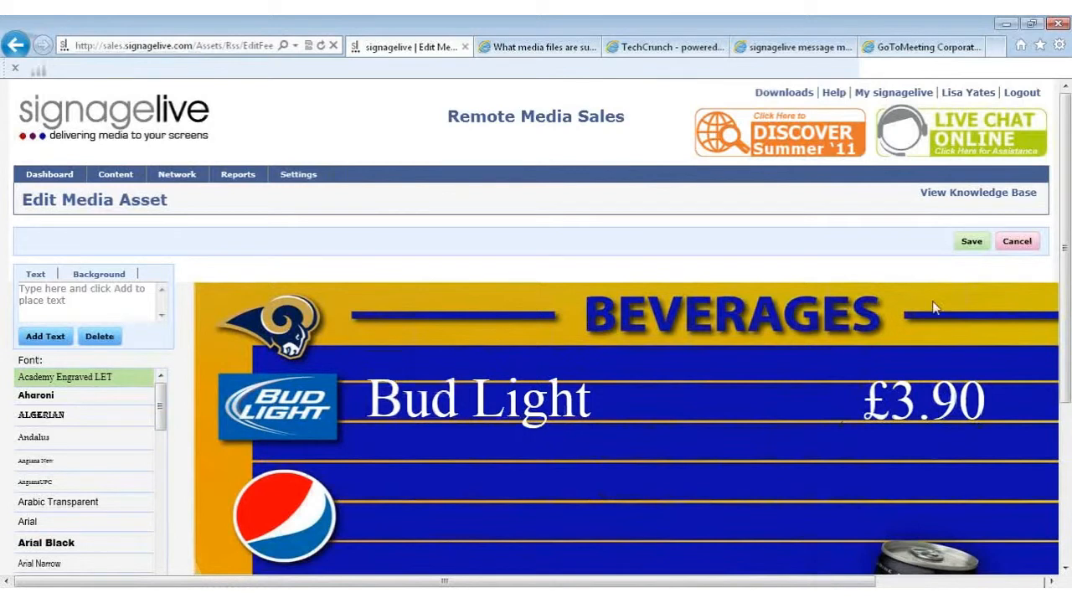
# Save the edited beverages image and its feed item, and return to the Webinar Menu feed
pyautogui.click(986, 241)
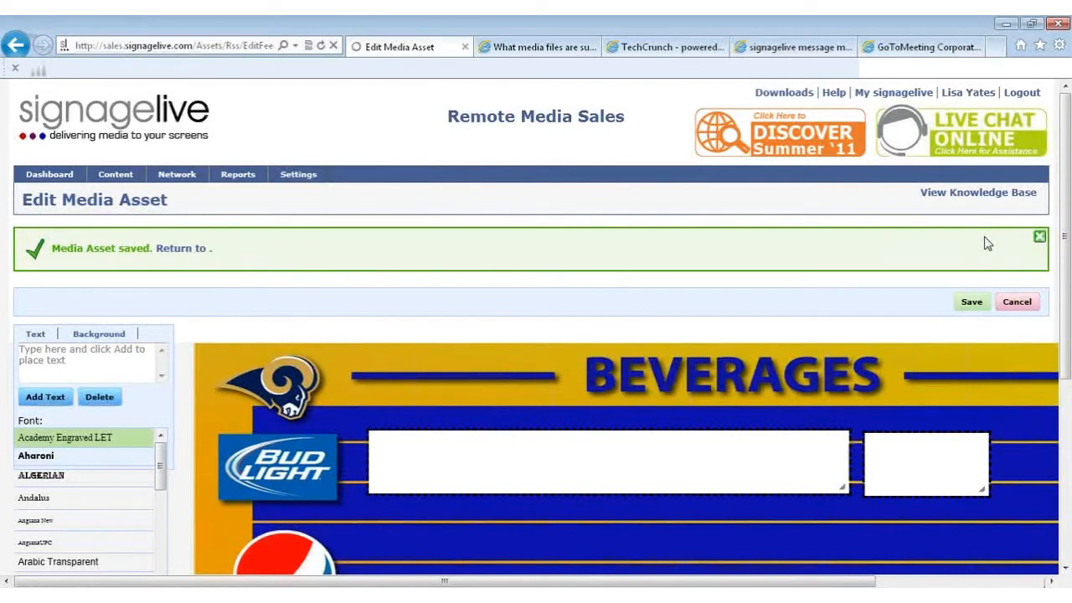
pyautogui.click(190, 251)
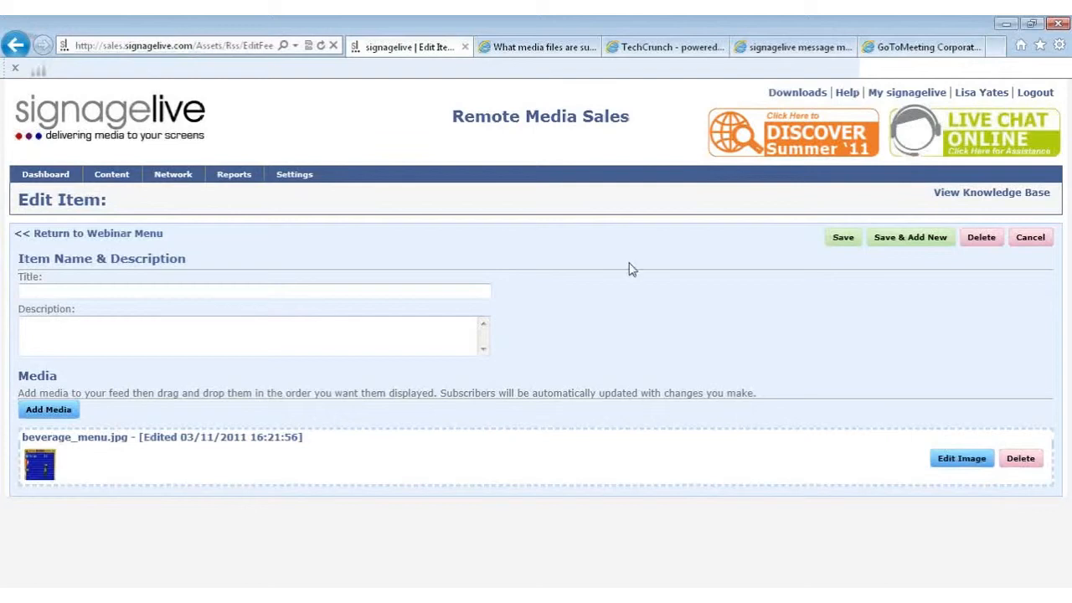
pyautogui.click(842, 241)
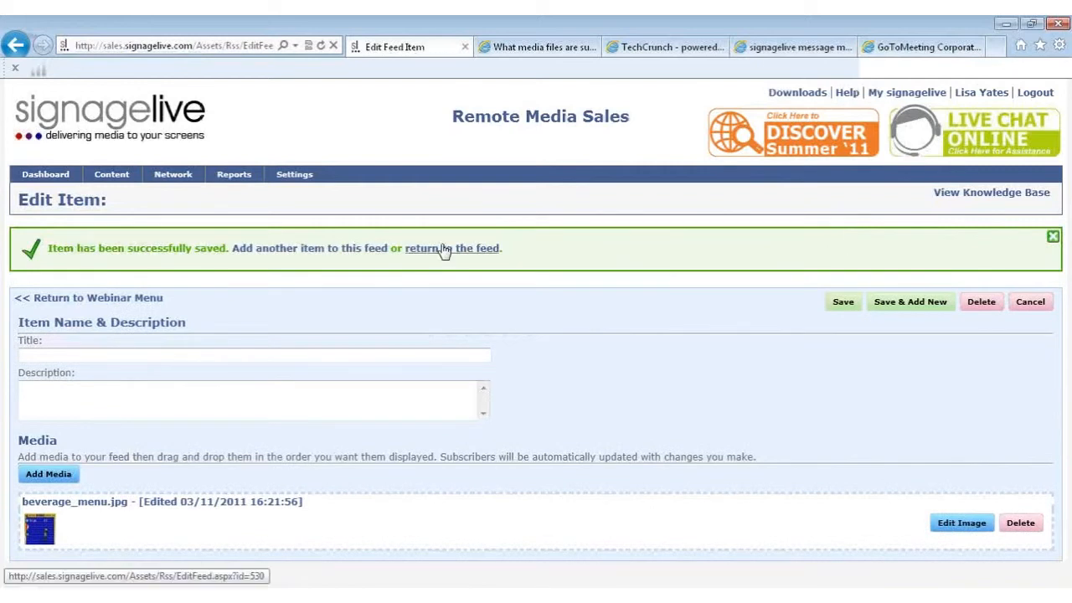
pyautogui.click(444, 250)
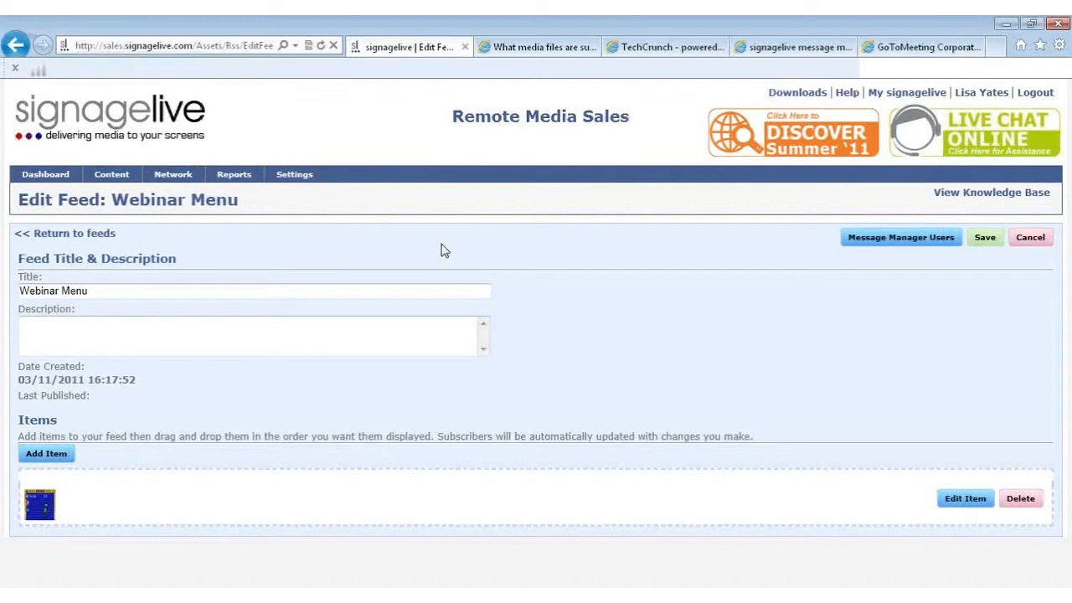
# Enable the first Local User as a message manager user for the Webinar Menu feed
pyautogui.click(863, 243)
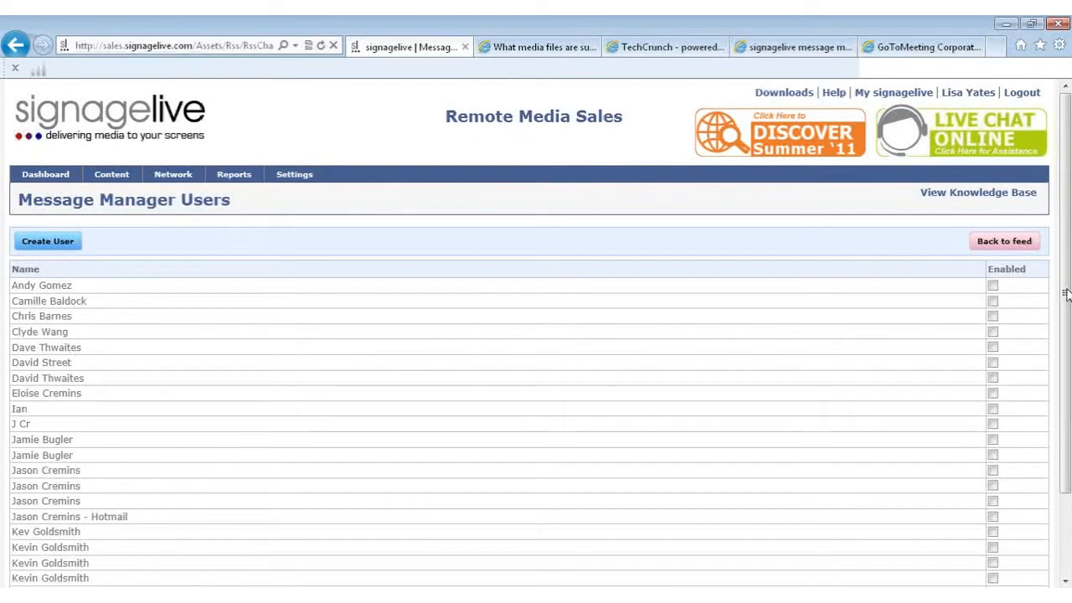
pyautogui.moveTo(1066, 293); pyautogui.dragTo(1065, 373)
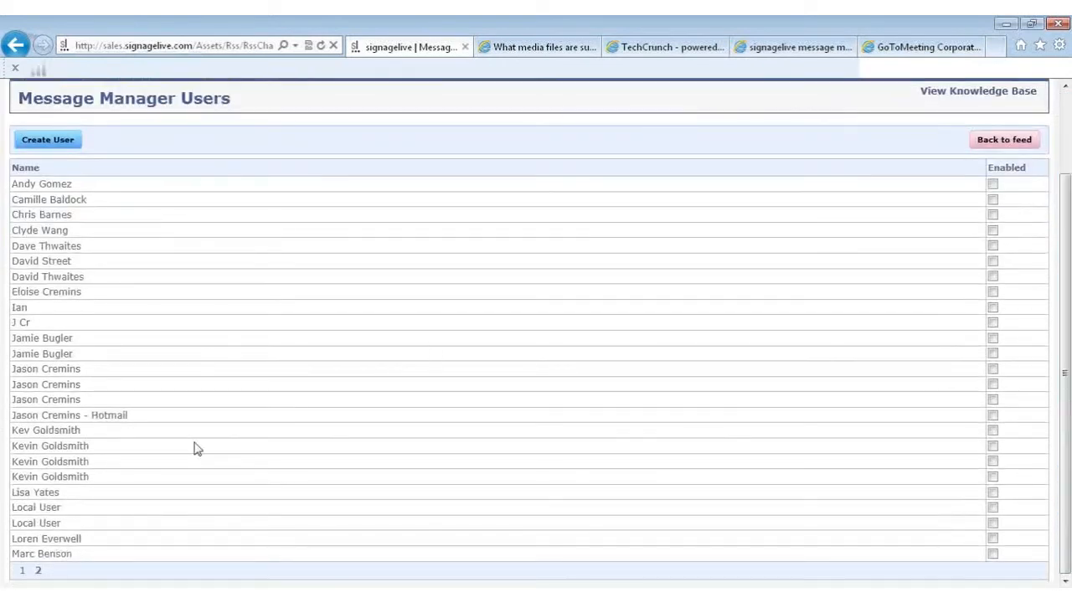
pyautogui.click(994, 508)
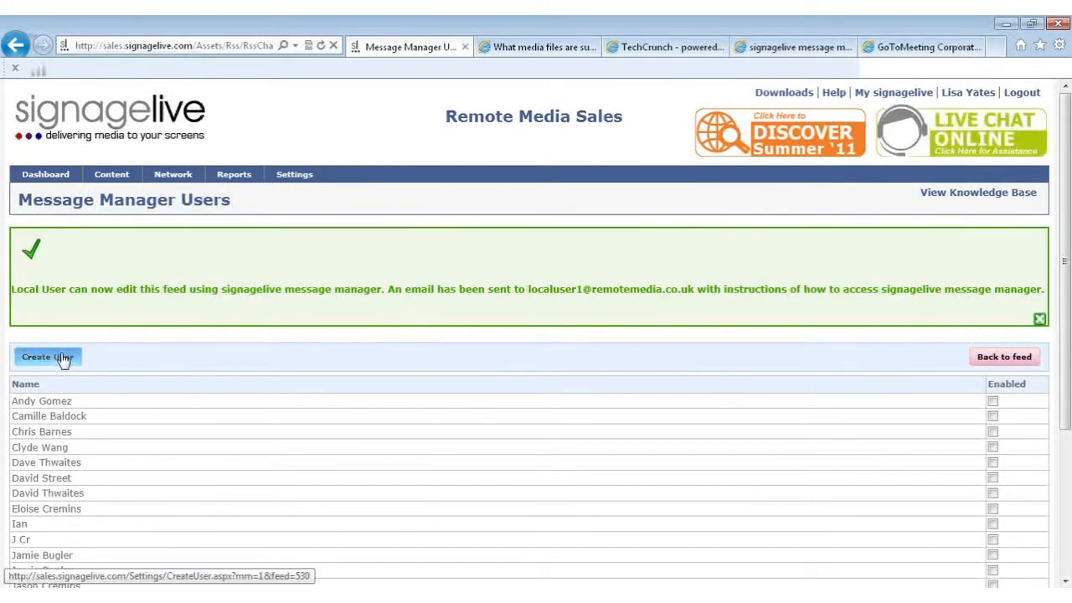
# Open the form for creating a new message manager user
pyautogui.click(62, 358)
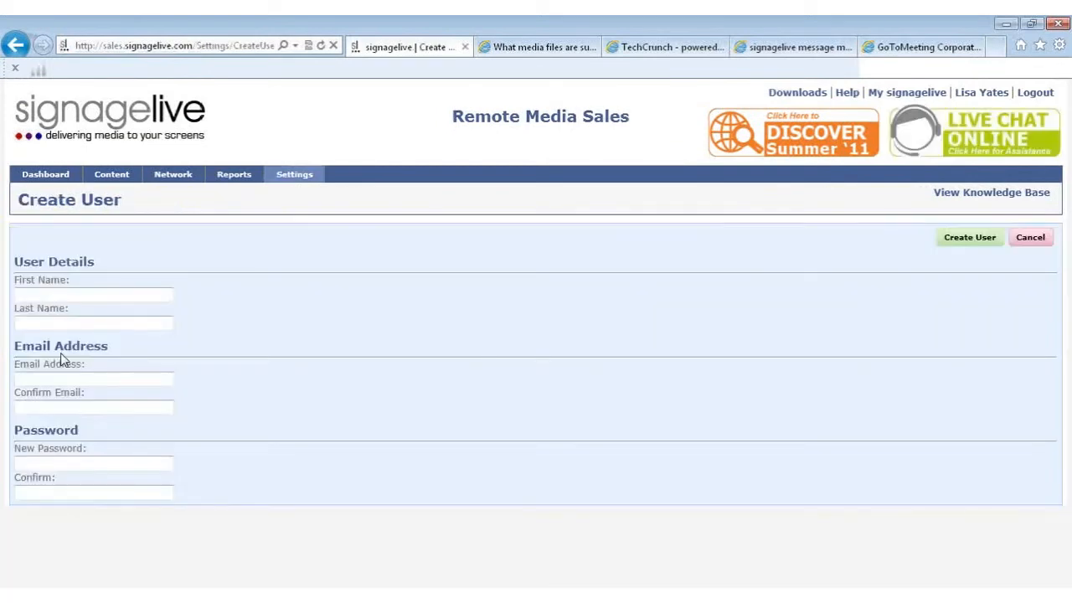